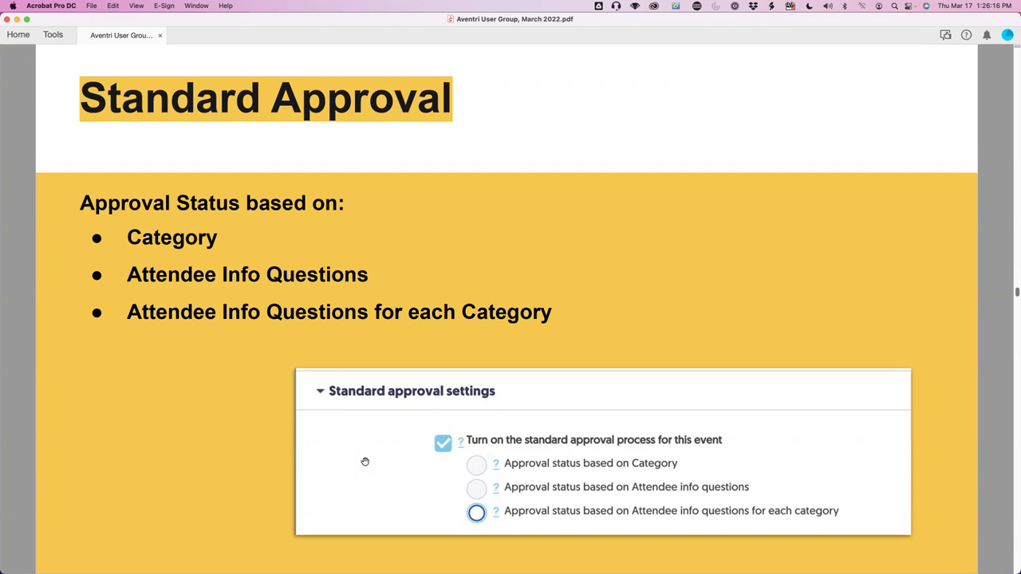
Advance two pages to the 'Approval Status based on Attend Info Questions' slide.
key("Right")
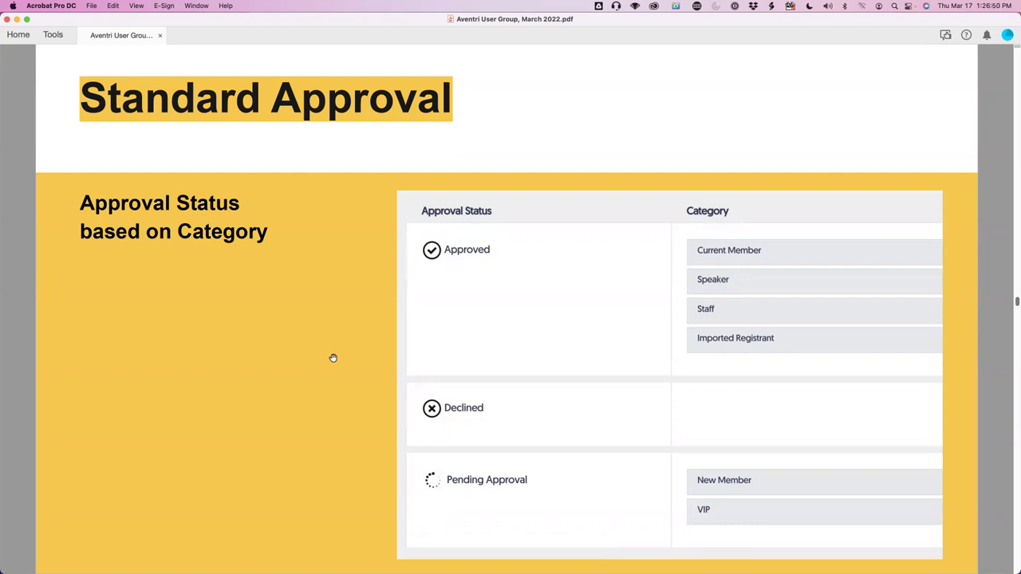
key("Right")
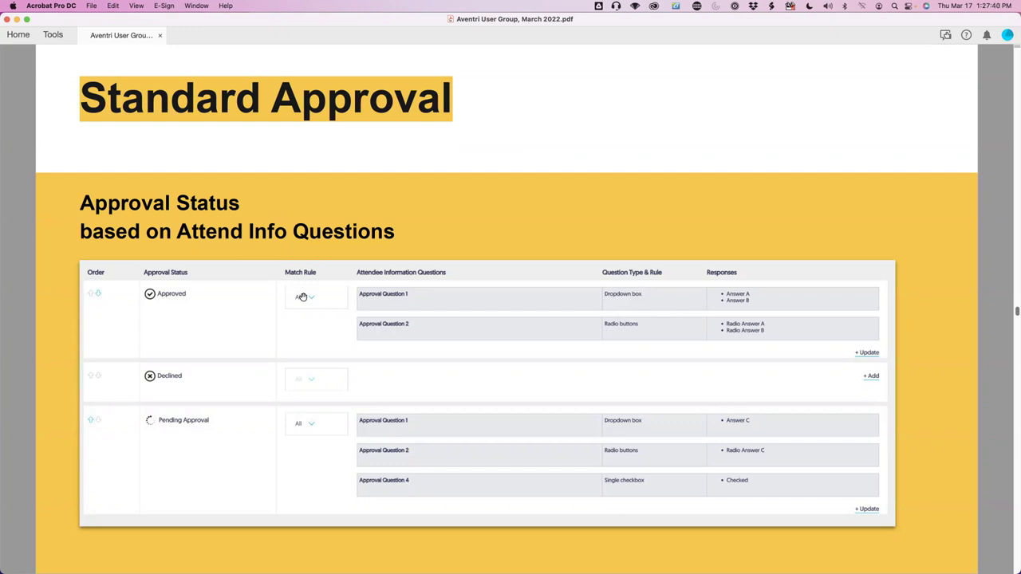
Reveal the Approval Status Editor slide showing Approval Question 3 set to ALL selected answers.
left_click(302, 296)
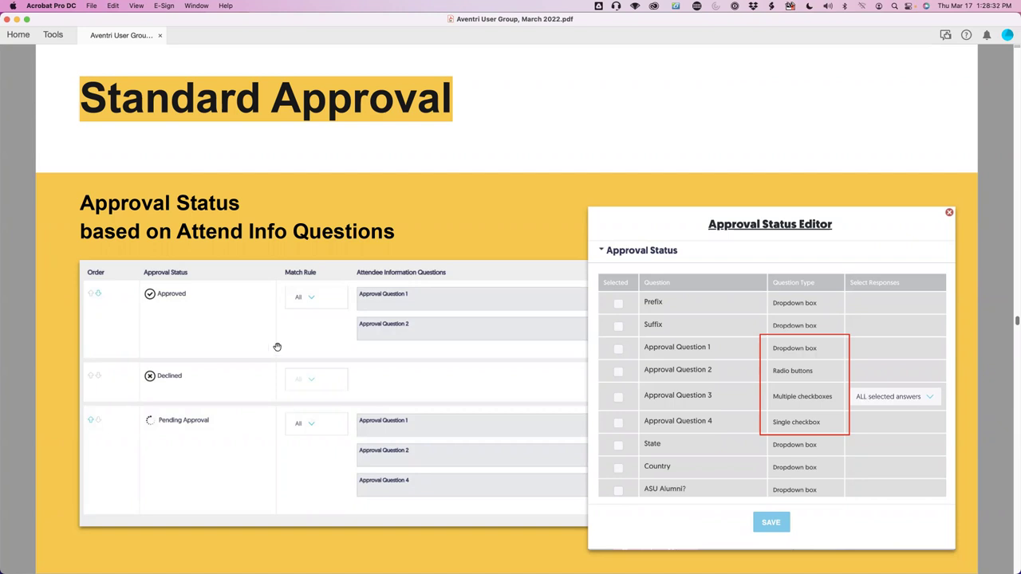
Go to the 'Approval Status based on Both Category and Attend Info Questions' slide.
key("Right")
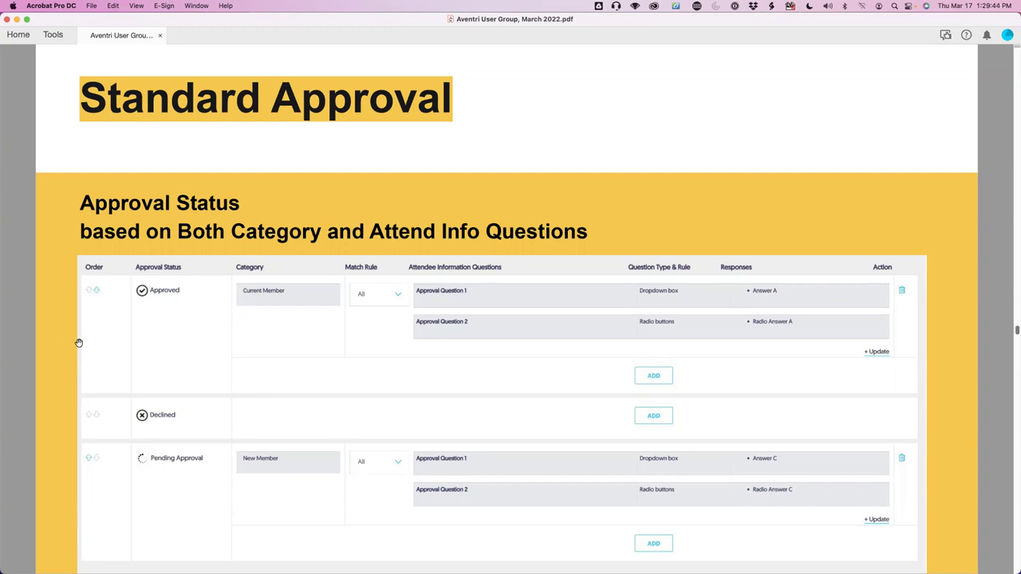
Reach the Tour slide, then log in to the Aventri admin site in Chrome.
key("Right")
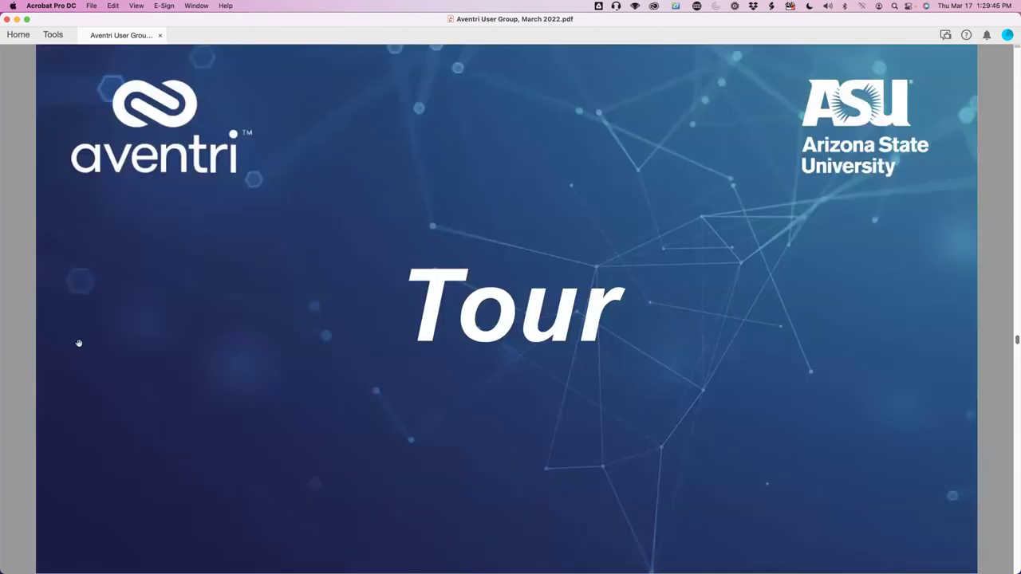
key("super+Tab")
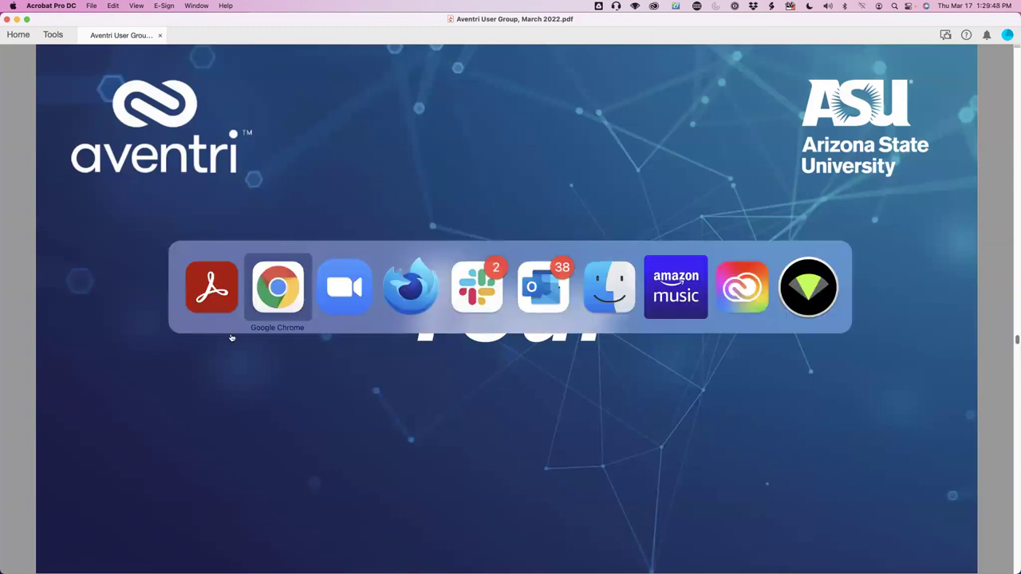
left_click(270, 307)
left_click(495, 221)
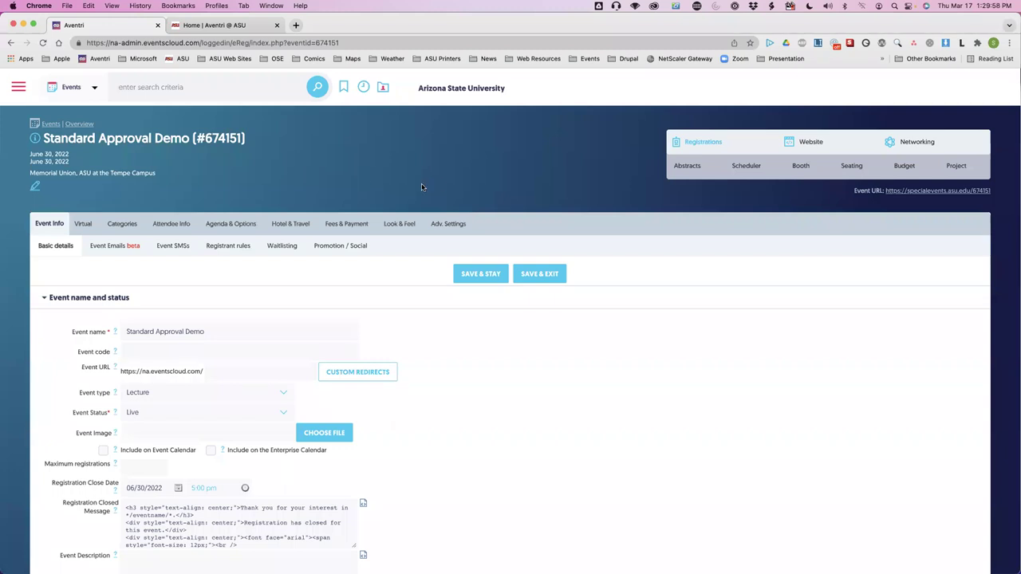
Open the event's Approval page under Adv. Settings and scroll to the category approval lists.
mouse_move(443, 222)
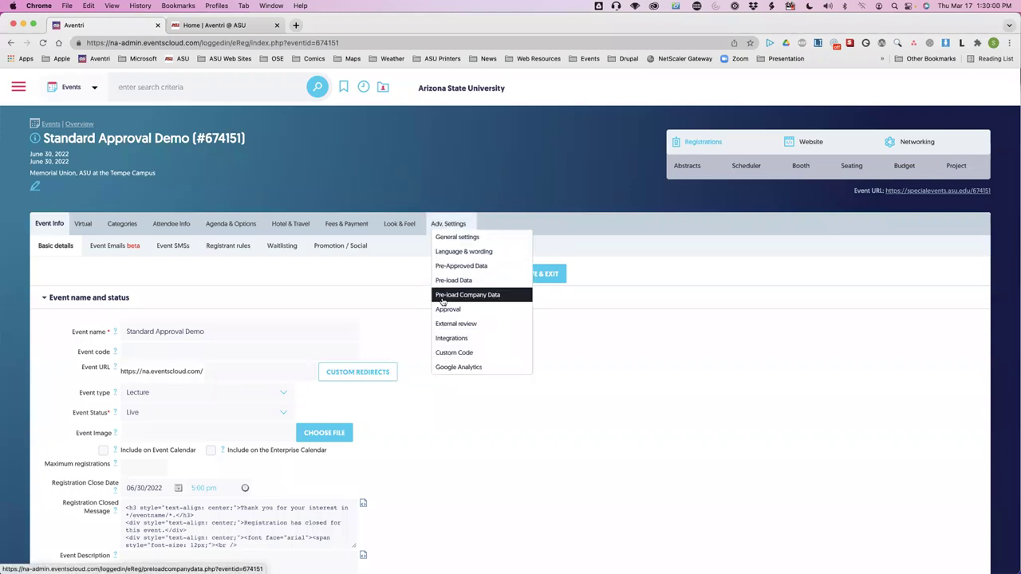
left_click(444, 310)
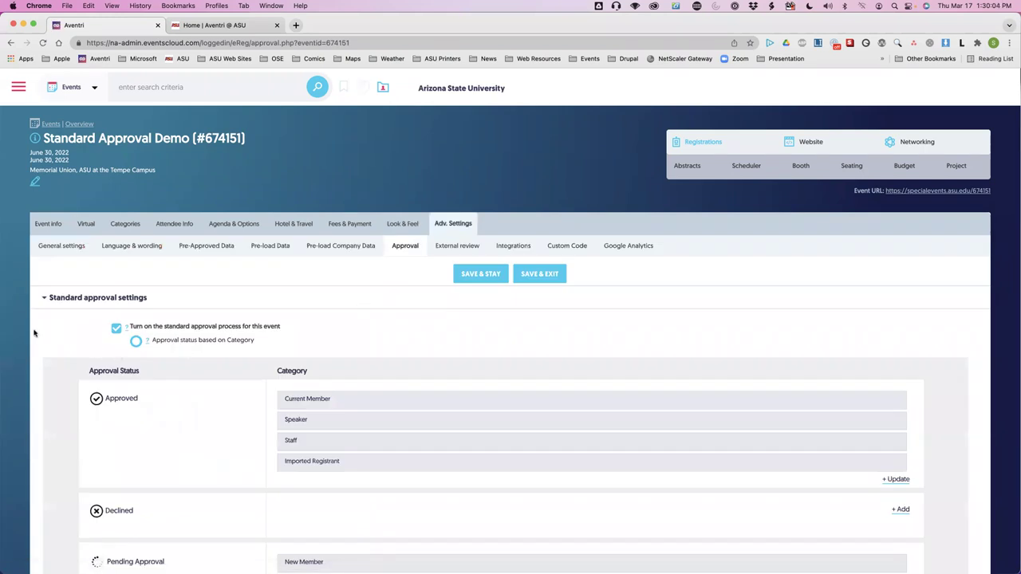
scroll(35, 333, "down", 3)
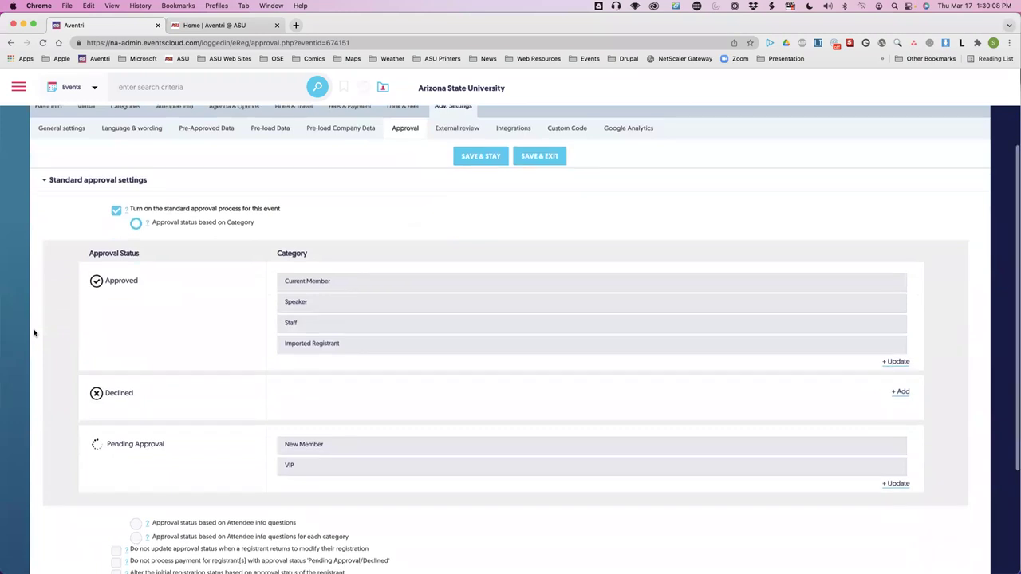
scroll(35, 333, "down", 2)
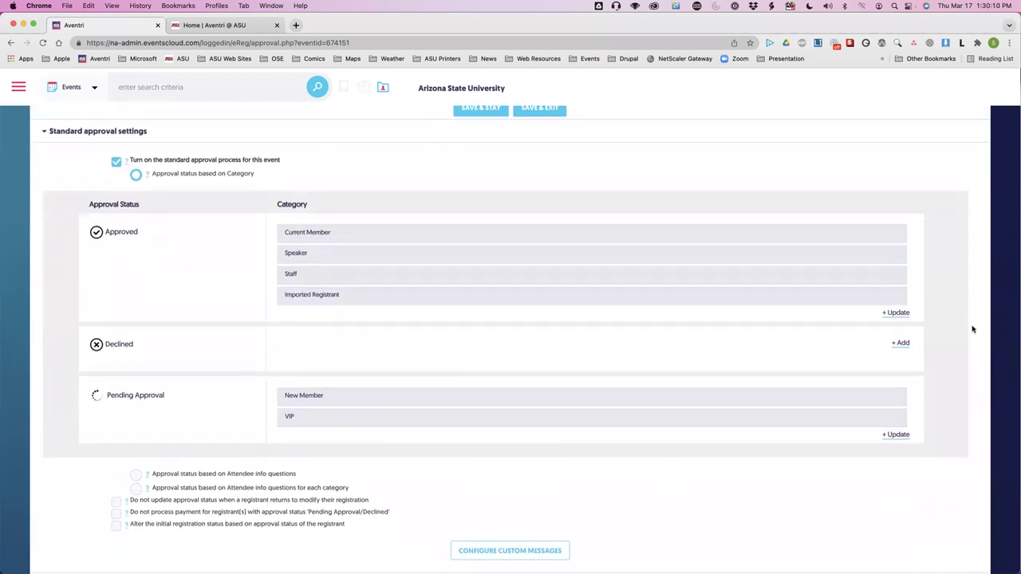
Remove Imported Registrant from the Approved categories.
left_click(894, 315)
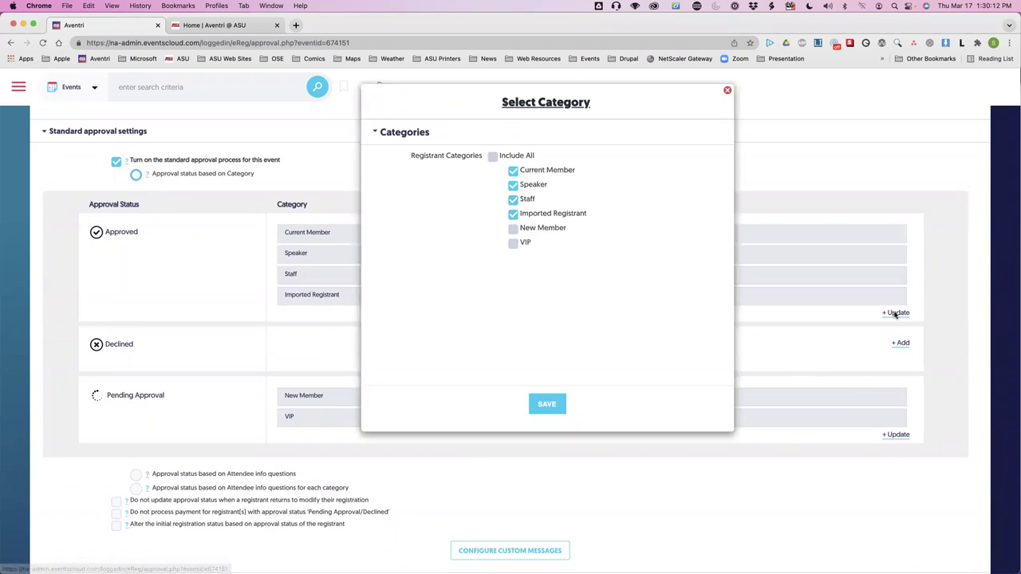
left_click(513, 215)
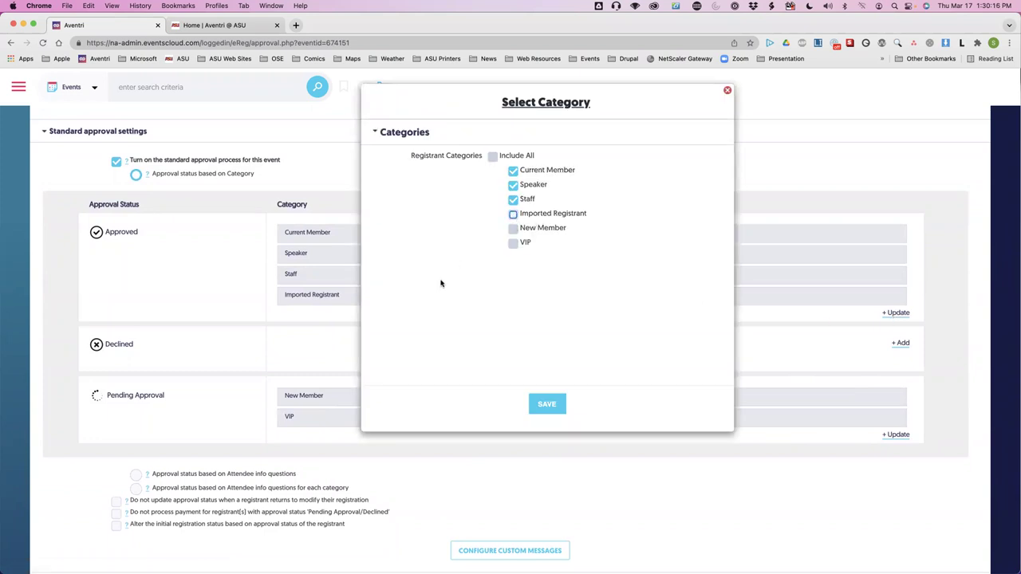
left_click(549, 404)
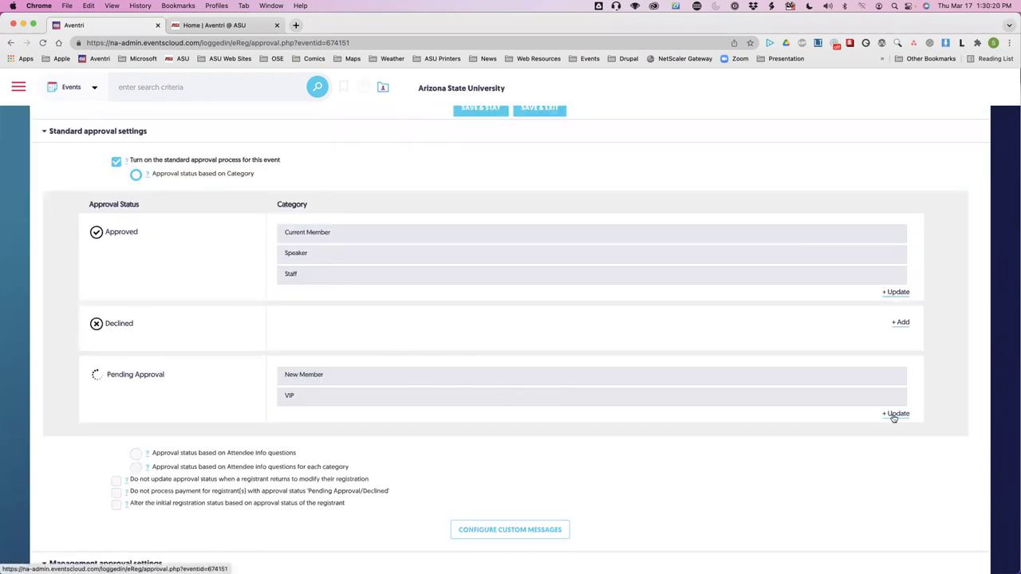
Add Imported Registrant to the Pending Approval categories.
left_click(895, 414)
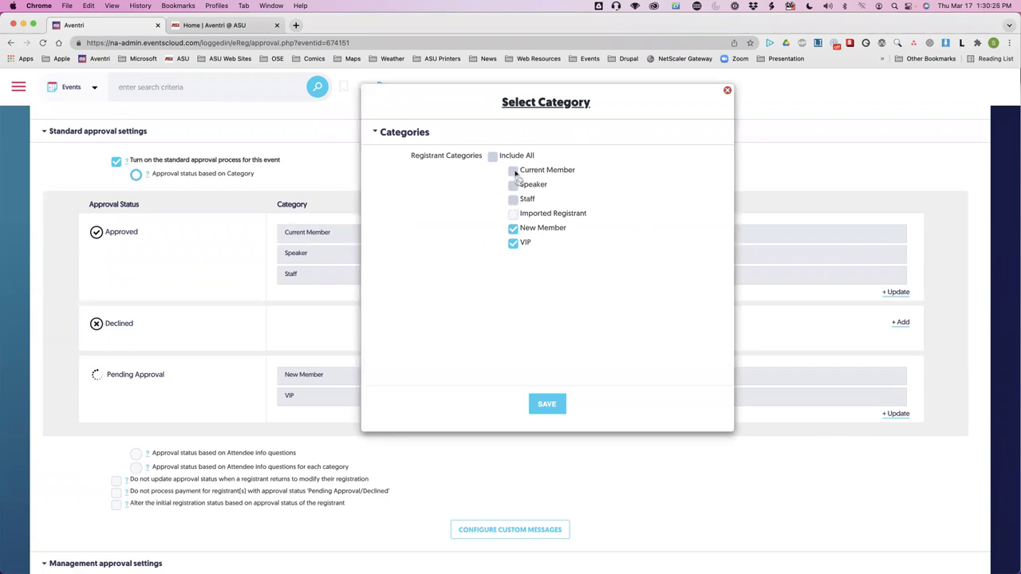
left_click(513, 214)
left_click(548, 404)
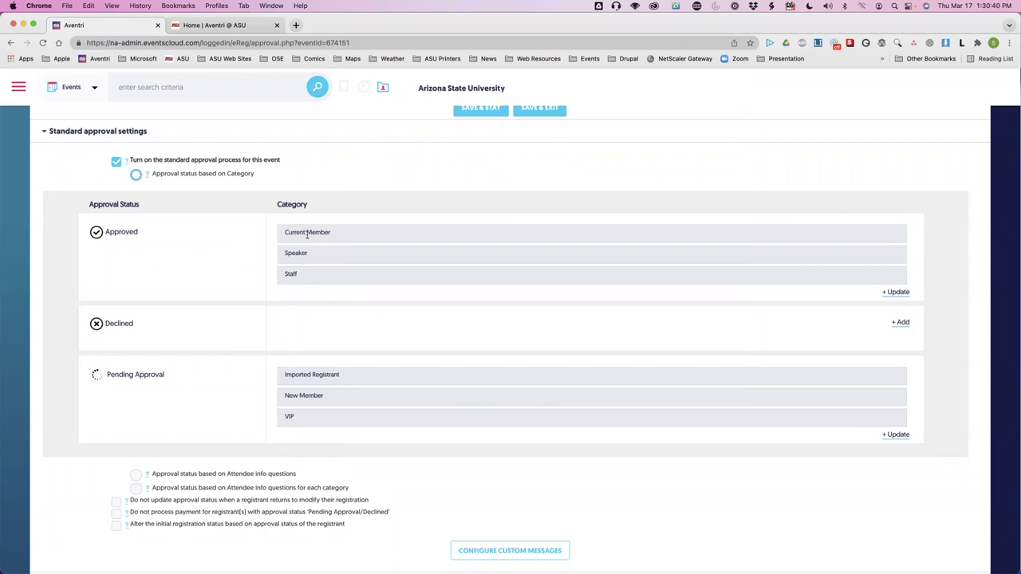
scroll(325, 283, "up", 4)
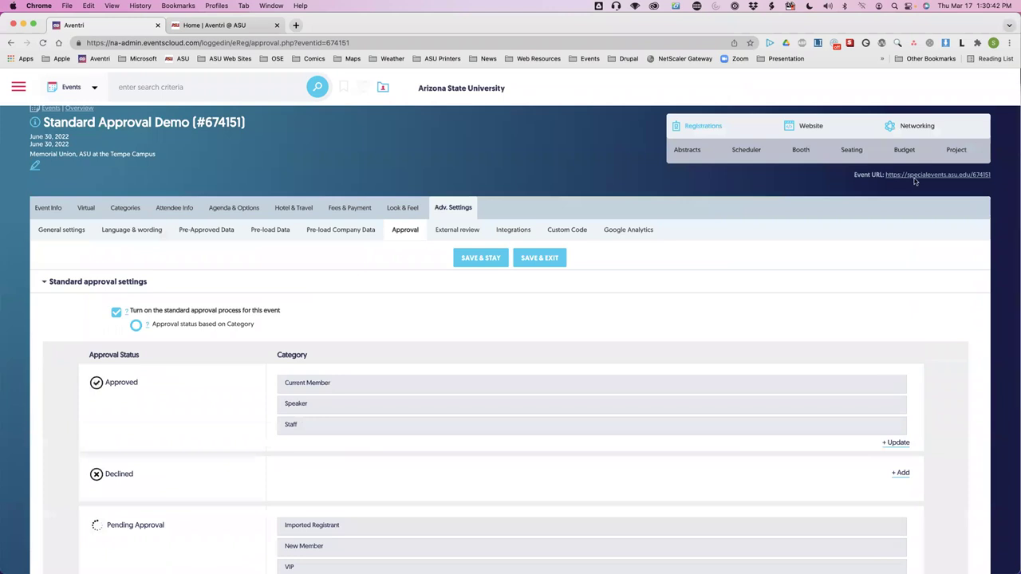
Preview the Standard Approval Demo registration page in a new tab, then return to the admin tab.
mouse_move(729, 136)
left_click(738, 167)
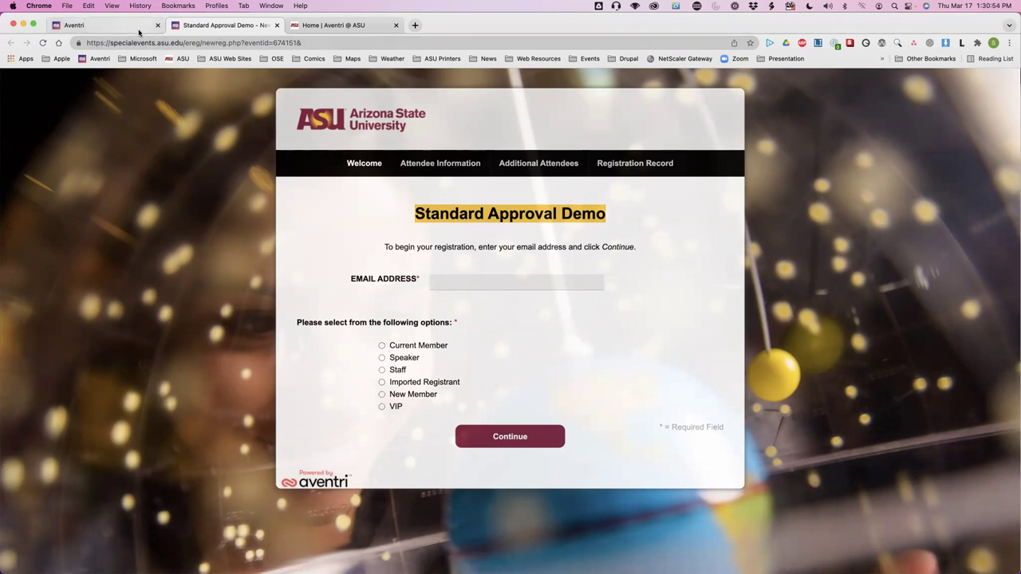
left_click(140, 30)
scroll(226, 414, "down", 2)
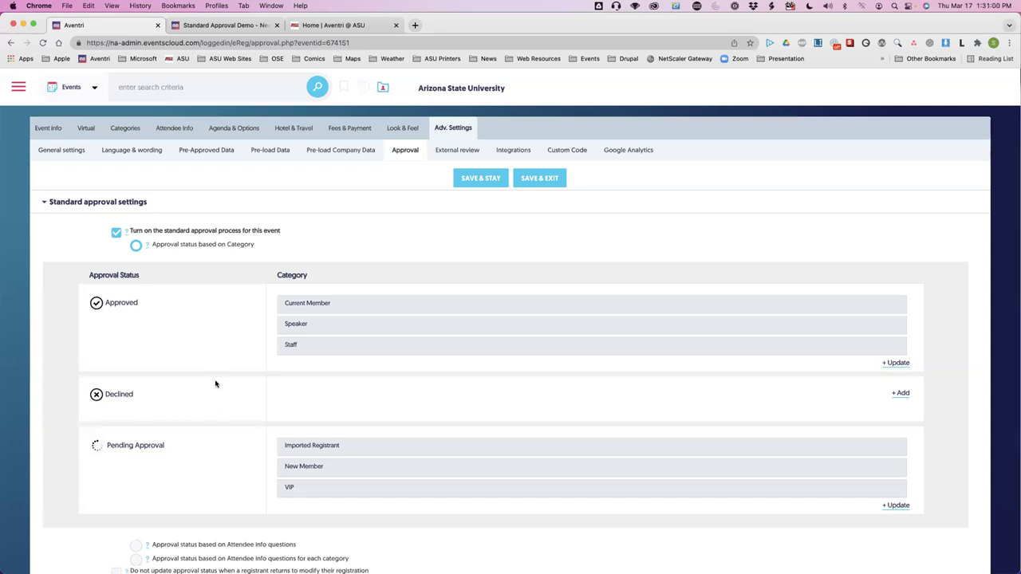
Base the approval status on attendee info questions.
scroll(216, 383, "down", 1)
scroll(215, 384, "up", 2)
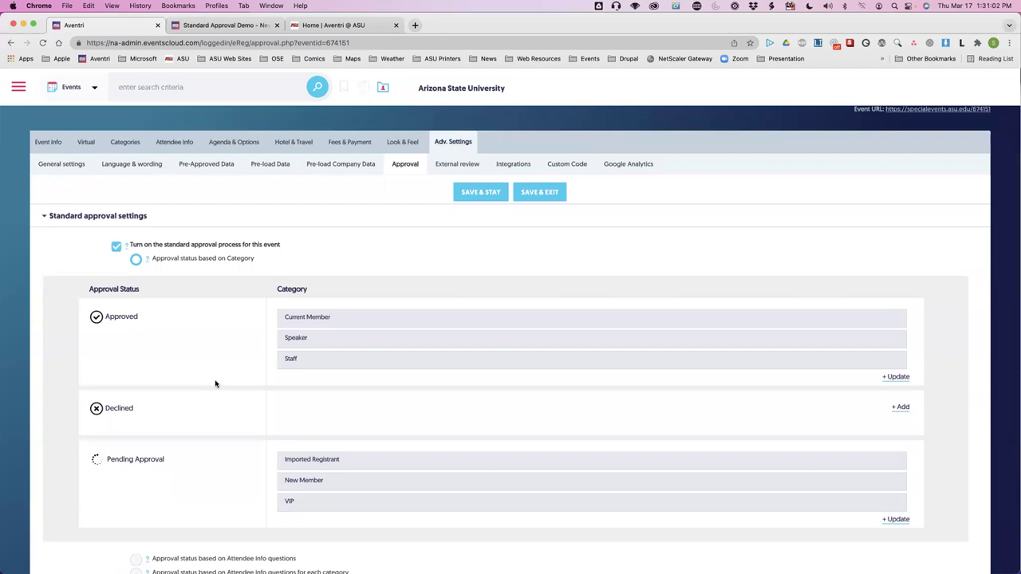
scroll(215, 384, "down", 5)
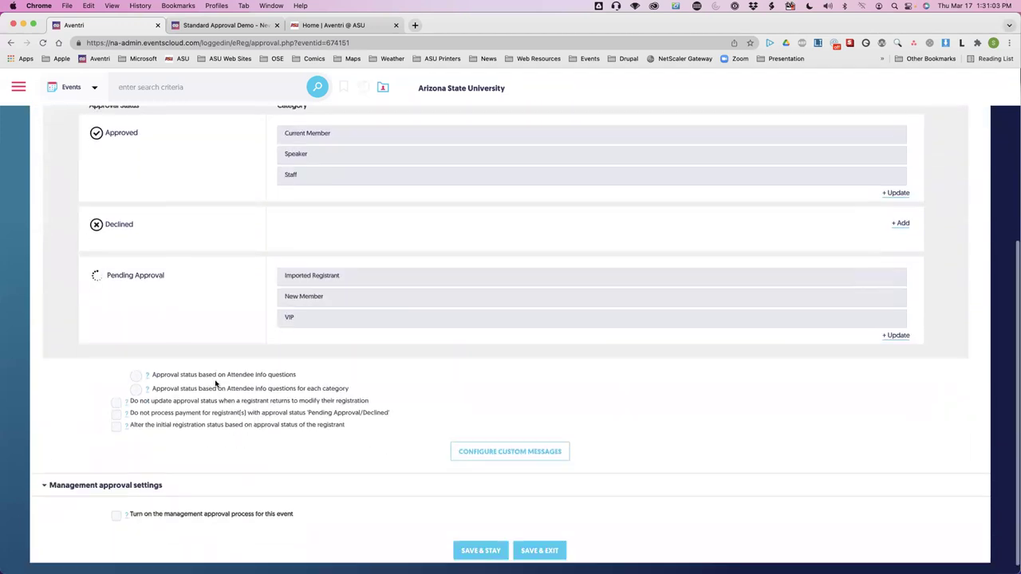
left_click(136, 375)
Move Pending Approval up twice so it comes first, ahead of Approved and Declined.
scroll(80, 410, "up", 3)
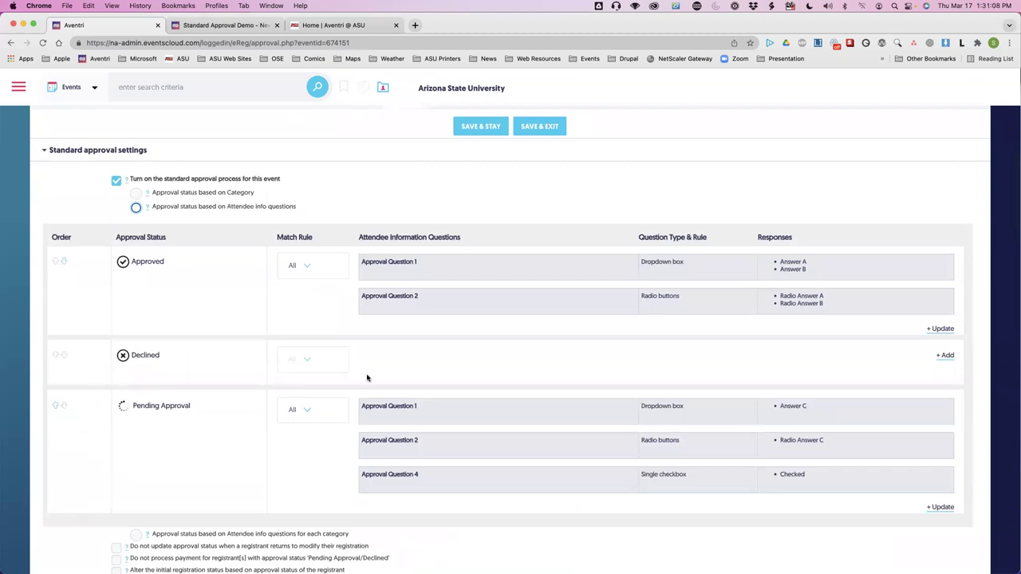
left_click(54, 407)
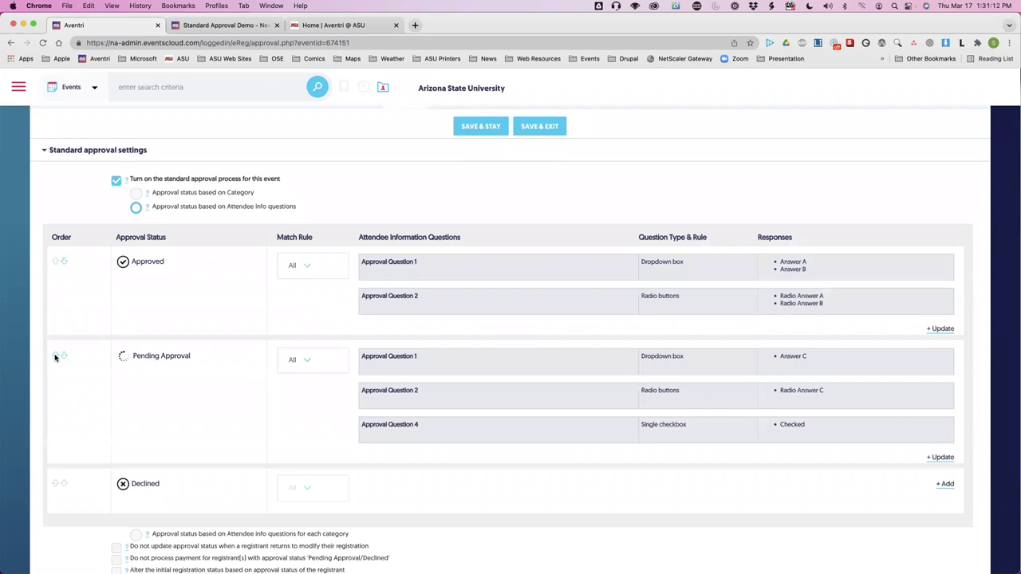
left_click(55, 356)
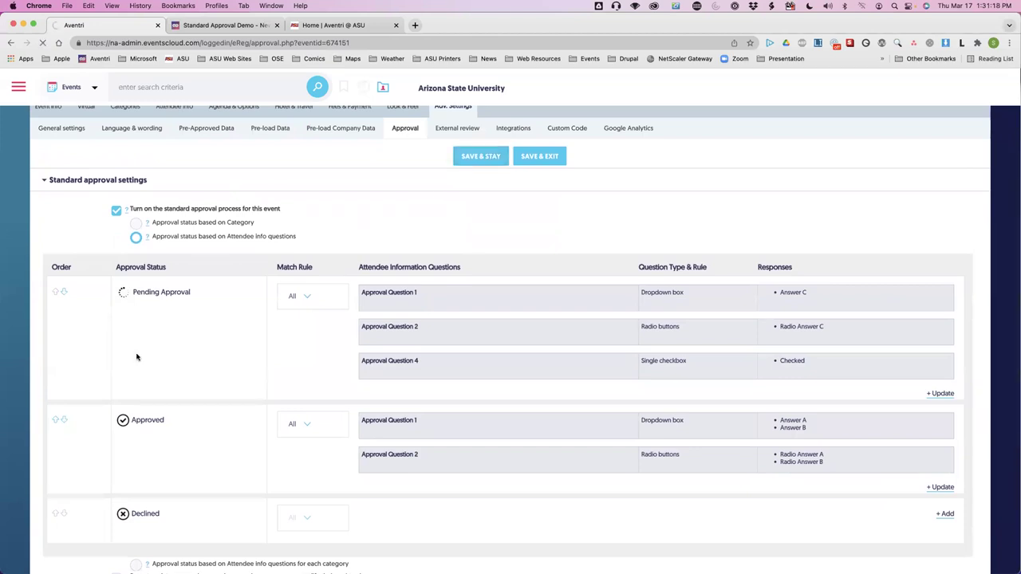
scroll(291, 427, "down", 3)
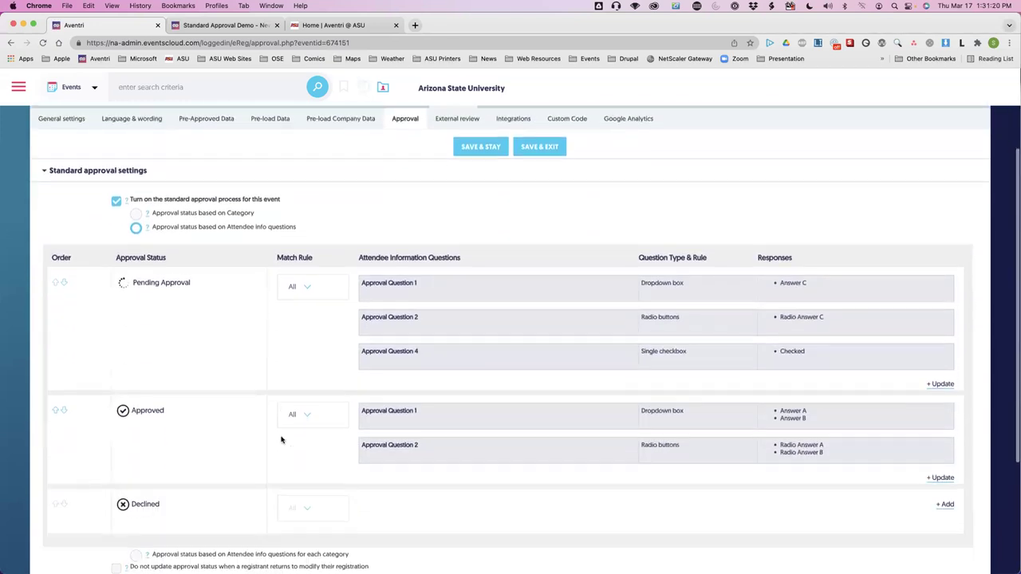
scroll(287, 441, "down", 1)
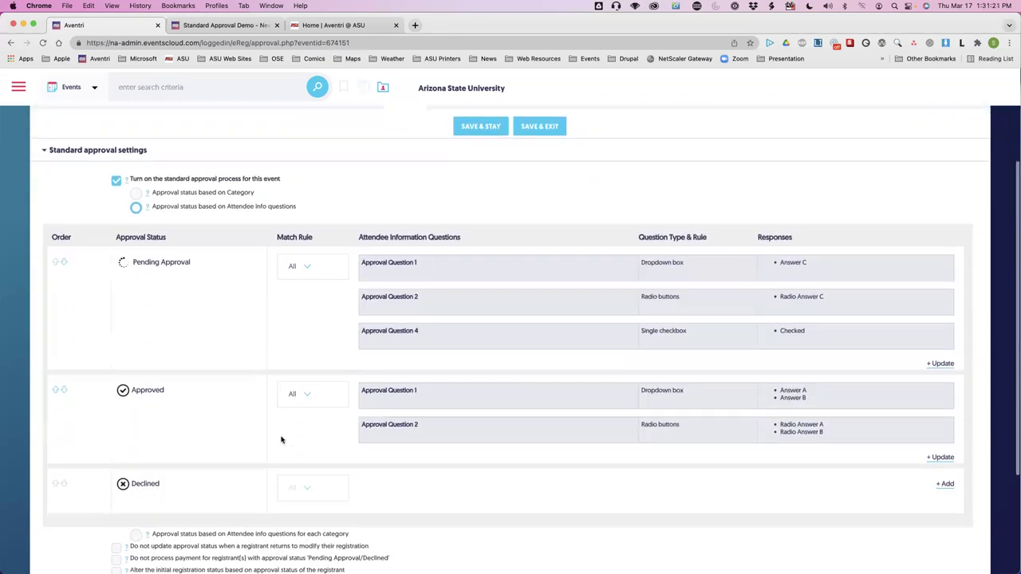
Make Pending Approval also match ANY of Multiple Answer A or C on Approval Question 3.
left_click(945, 366)
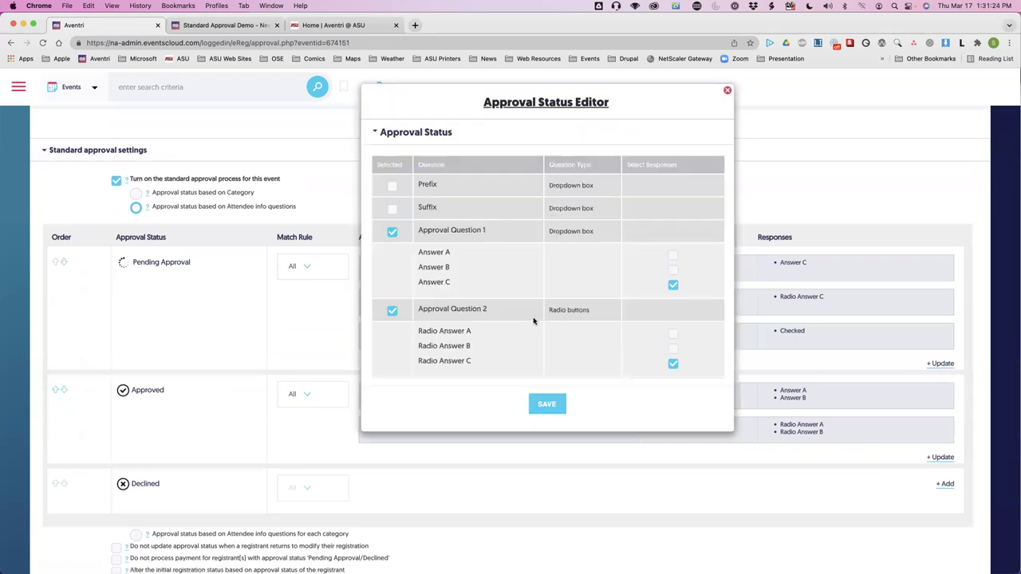
scroll(531, 275, "down", 3)
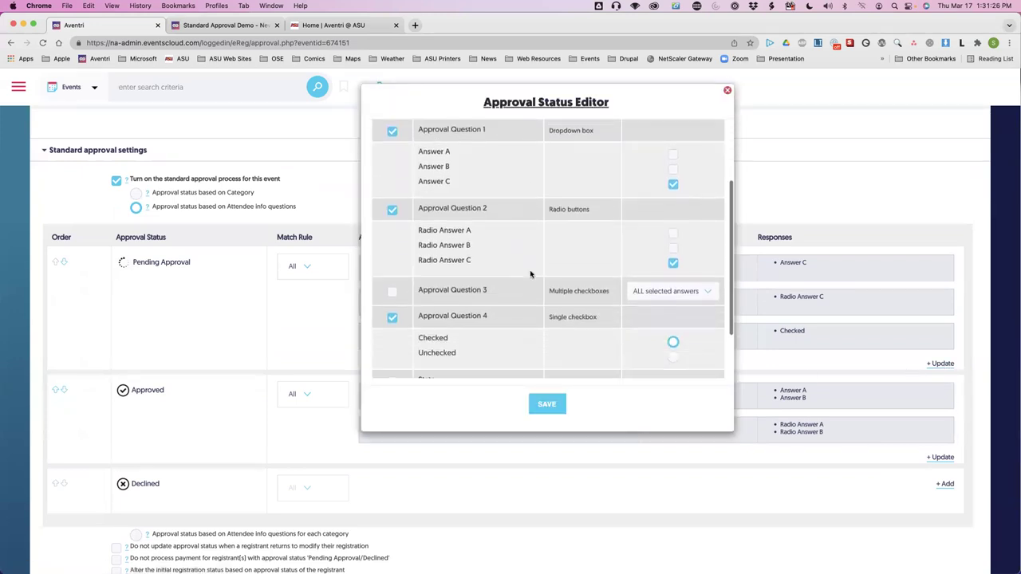
scroll(530, 275, "up", 3)
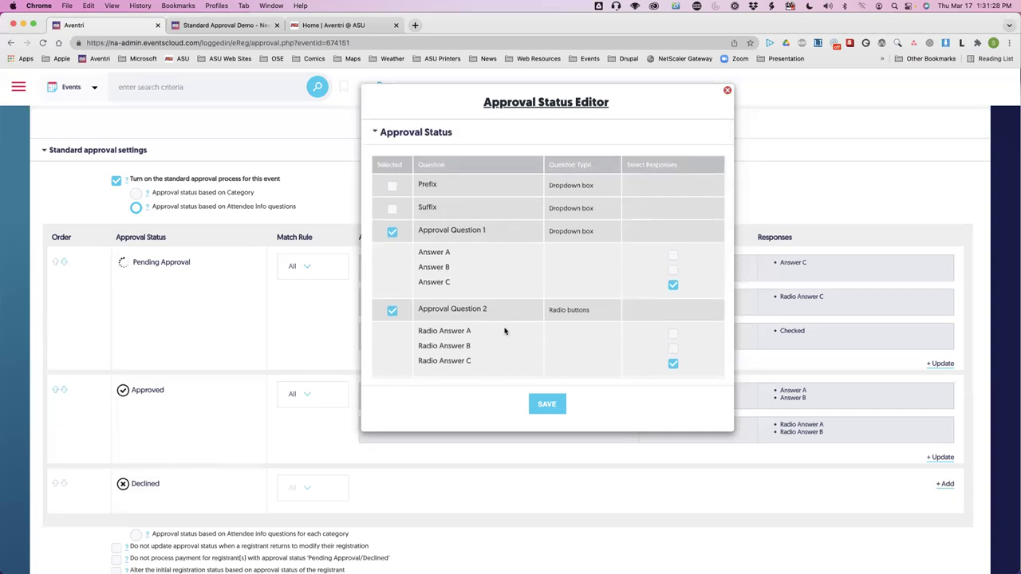
scroll(504, 331, "down", 3)
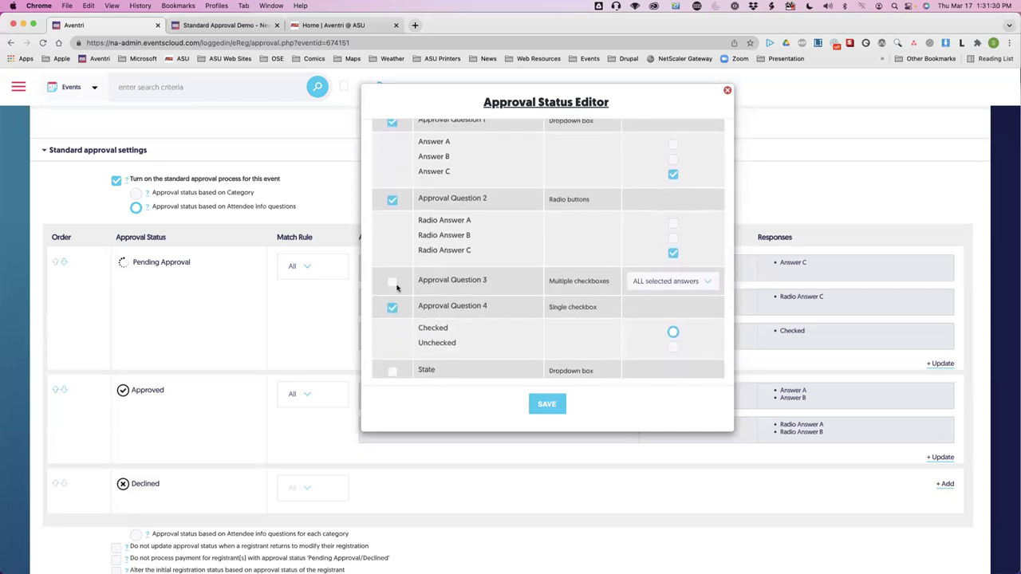
left_click(392, 282)
left_click(664, 281)
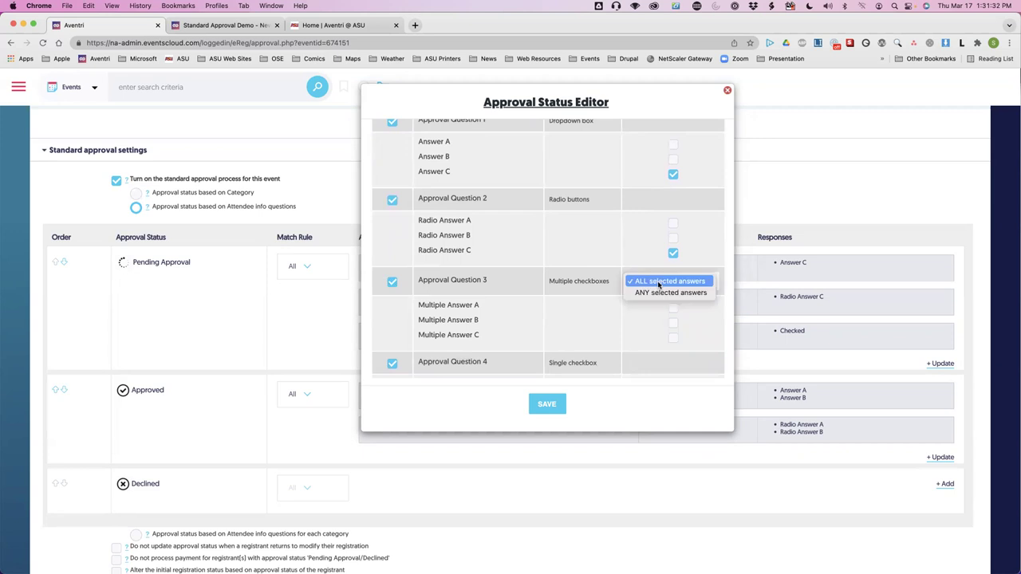
left_click(653, 295)
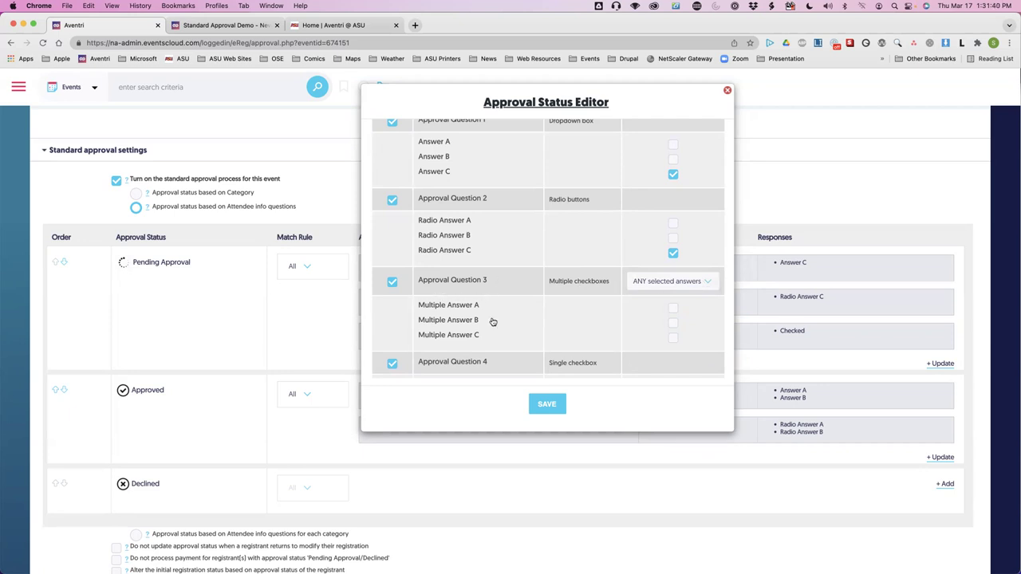
left_click(661, 282)
left_click(641, 282)
left_click(628, 281)
left_click(630, 298)
left_click(673, 308)
left_click(672, 338)
left_click(548, 405)
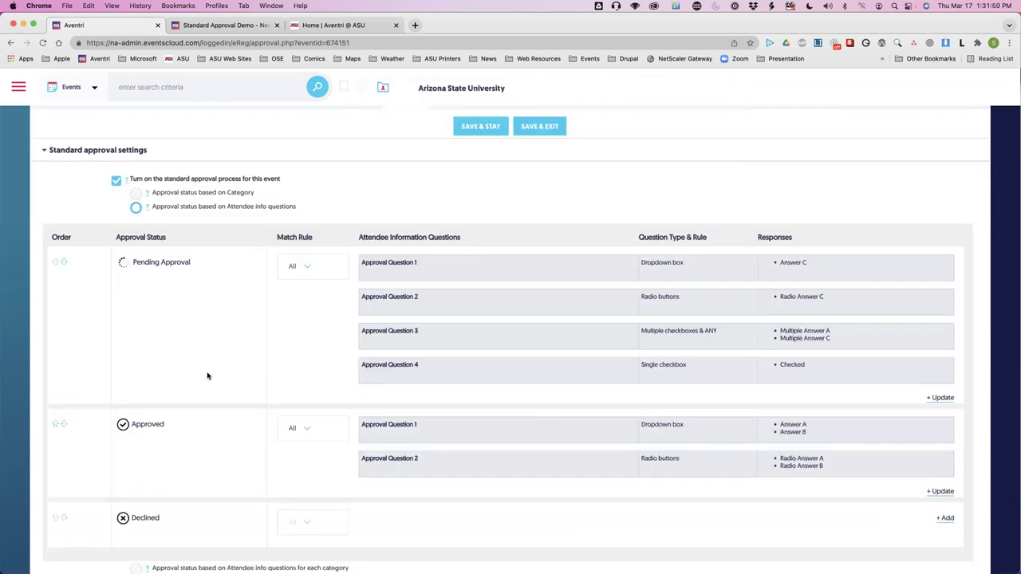
Switch to basing approval on attendee info questions per category.
scroll(207, 376, "down", 3)
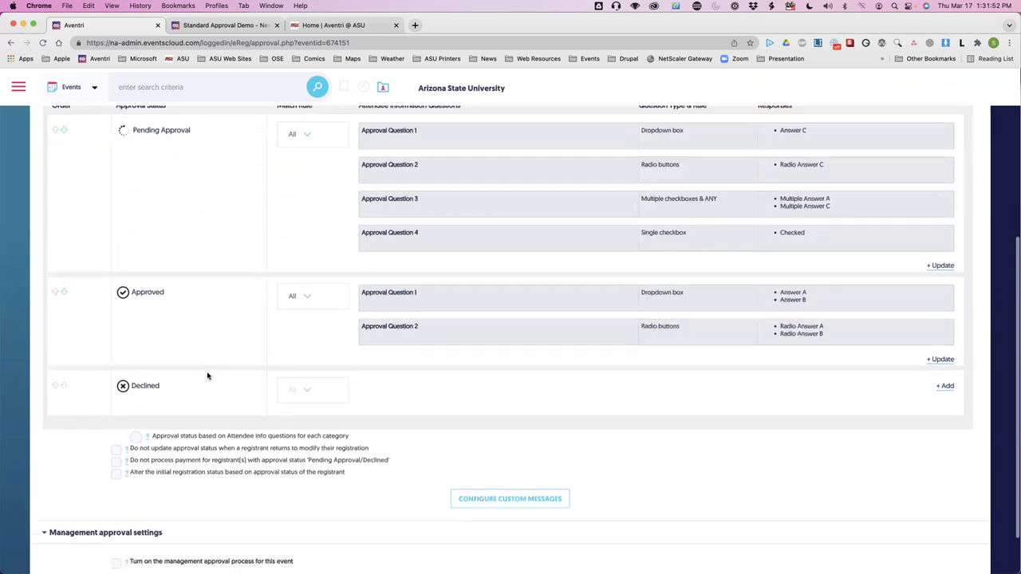
scroll(208, 376, "up", 2)
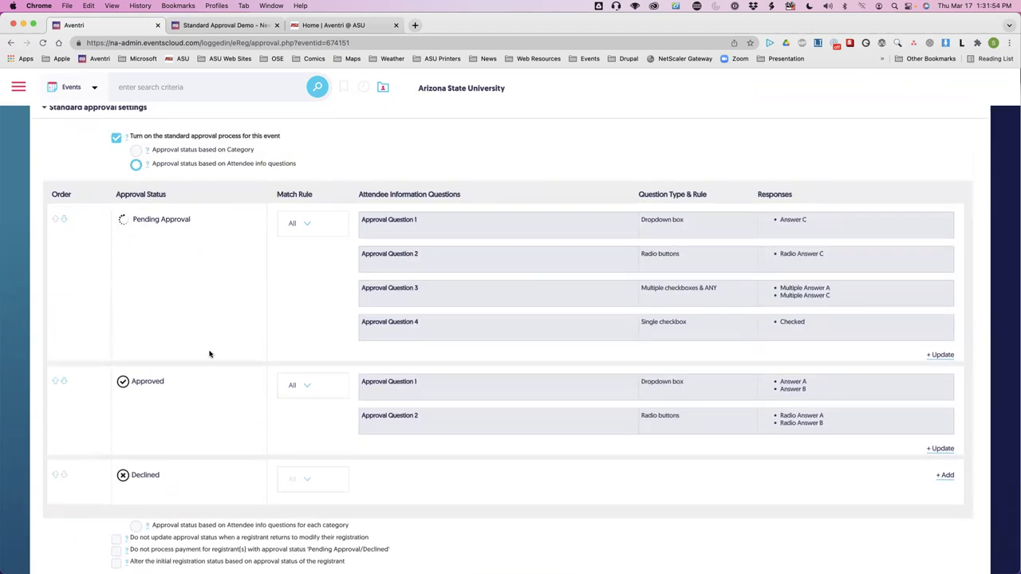
scroll(204, 331, "down", 1)
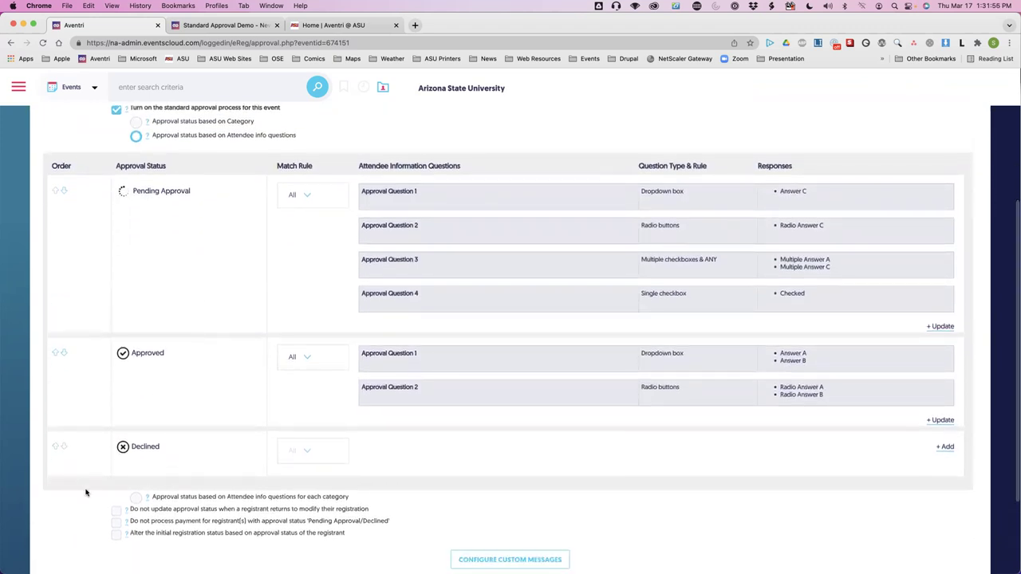
left_click(137, 494)
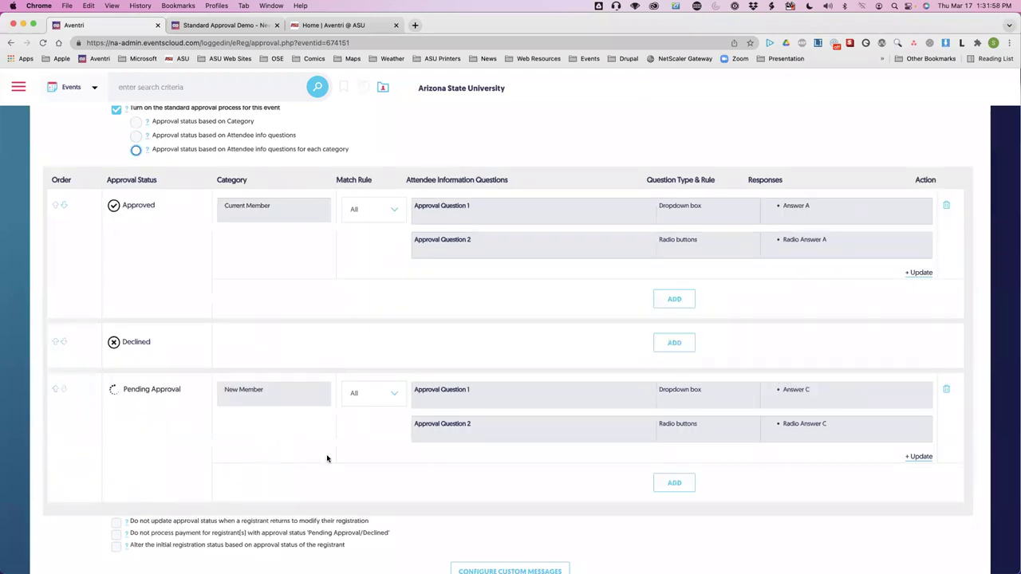
Add Staff as a category rule under Approved.
scroll(326, 459, "up", 1)
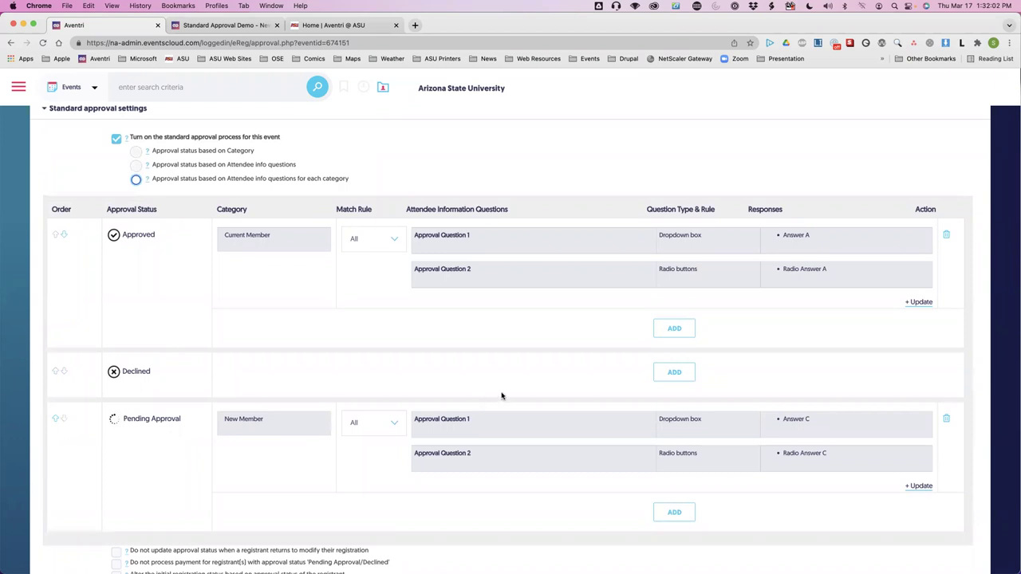
left_click(675, 328)
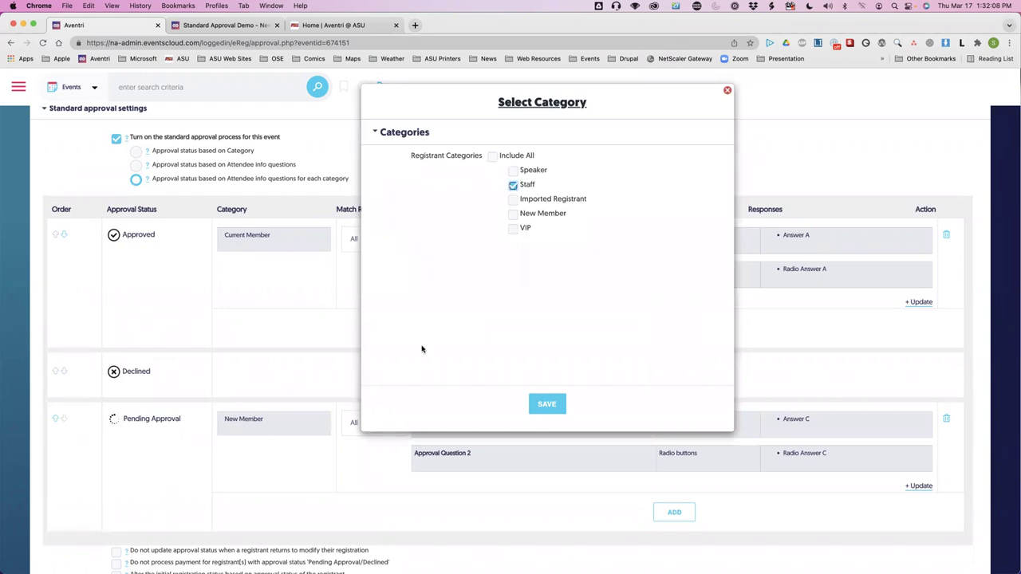
left_click(546, 405)
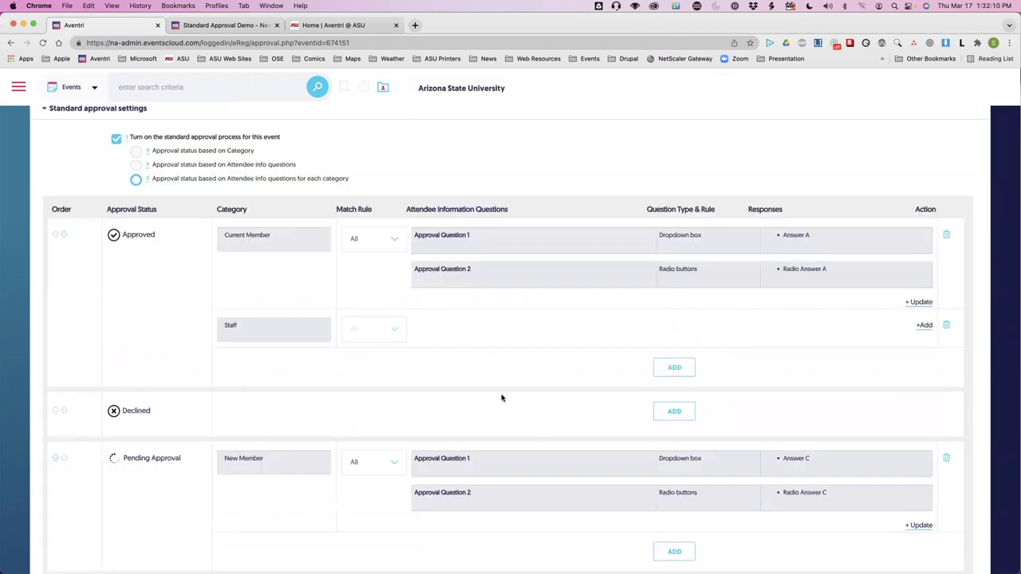
Require Approval Question 4 Checked and Radio Answer B on Approval Question 2 for Staff.
left_click(924, 325)
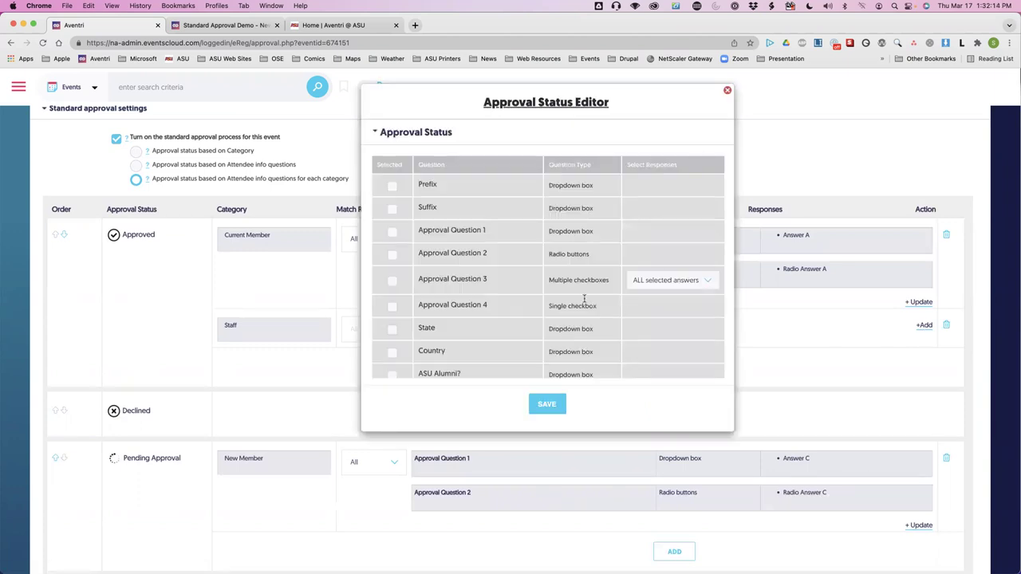
left_click(391, 307)
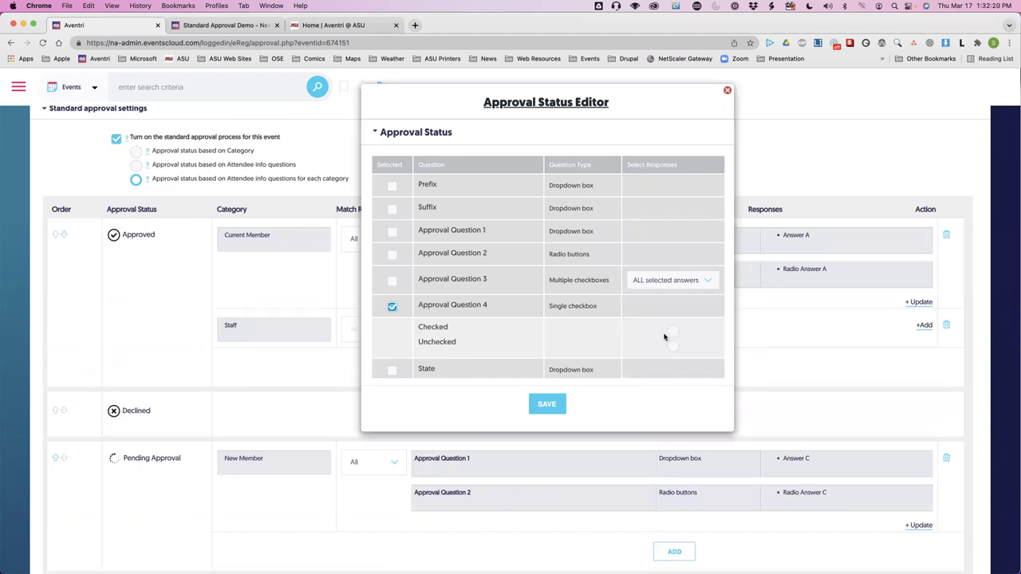
left_click(673, 330)
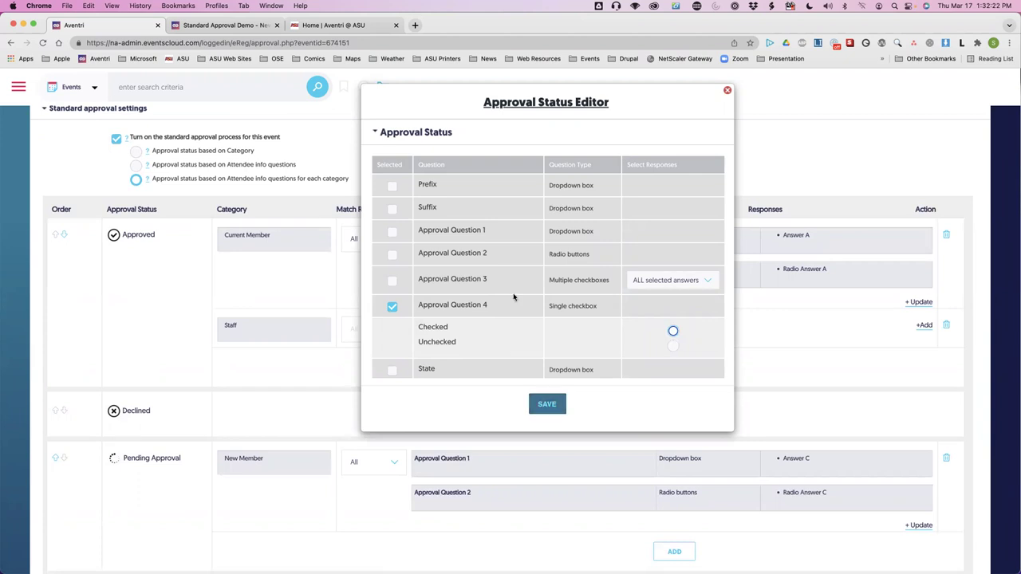
left_click(393, 256)
left_click(672, 292)
left_click(537, 408)
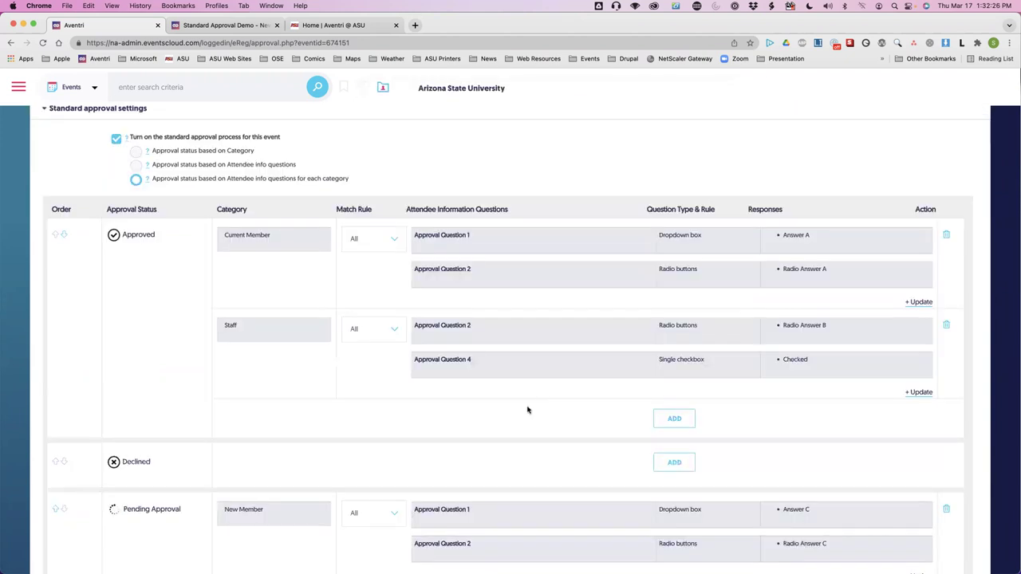
scroll(319, 405, "down", 3)
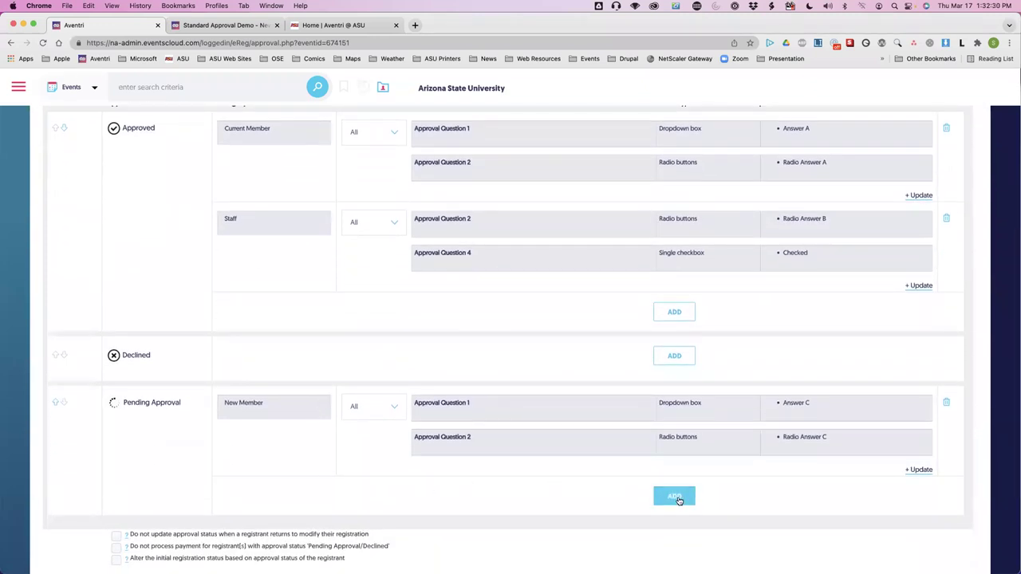
Add a new Pending Approval rule with Staff as its category.
left_click(674, 496)
left_click(513, 201)
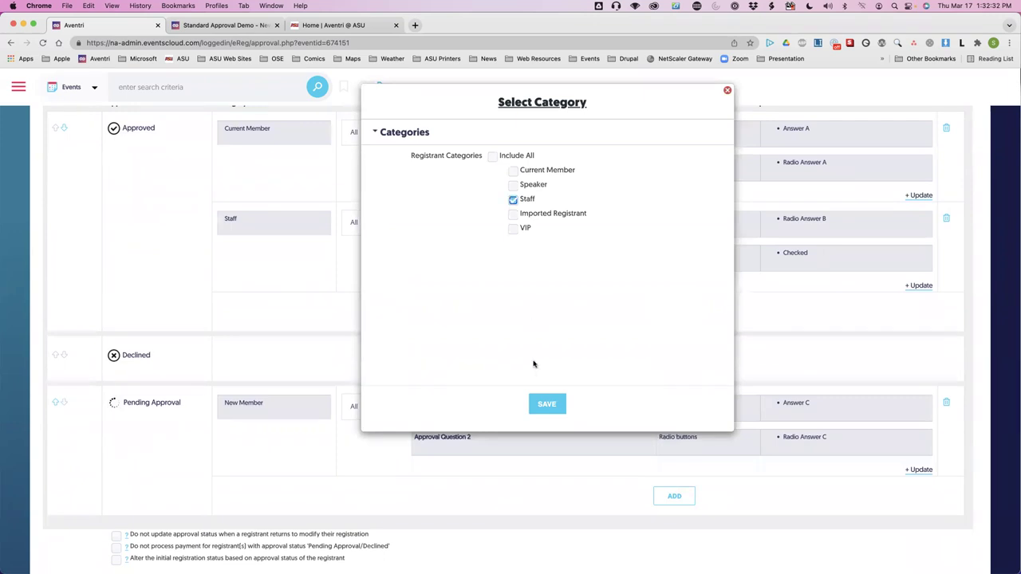
left_click(547, 404)
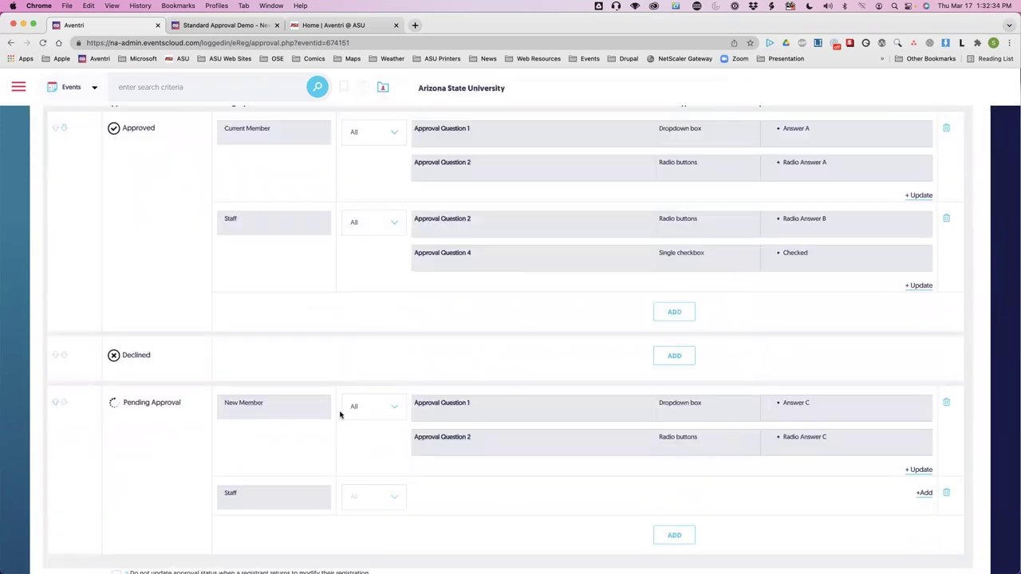
Give the Staff rule two conditions: Radio Answer A on Approval Question 2 and Approval Question 4 Unchecked.
scroll(343, 411, "down", 2)
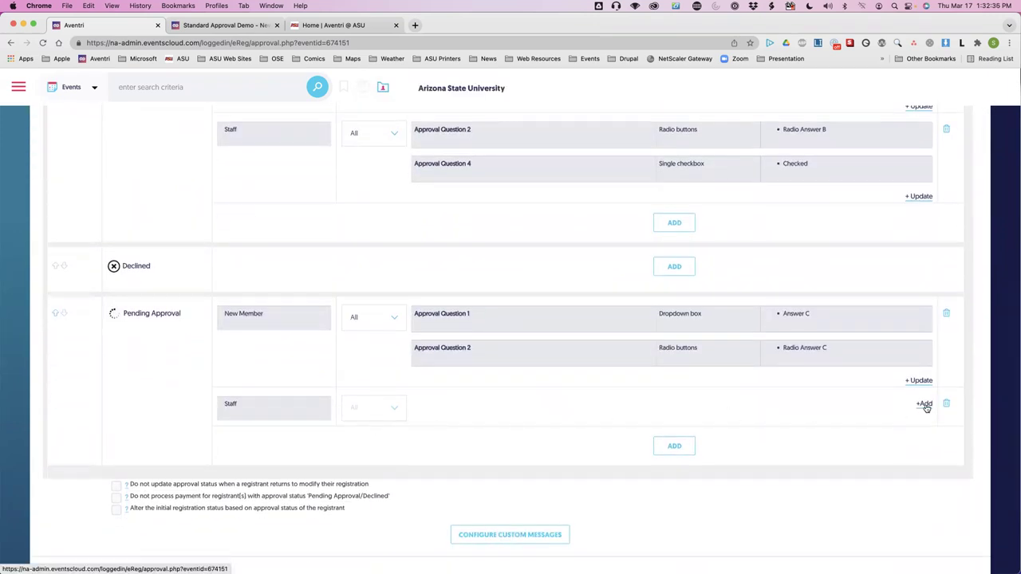
left_click(924, 404)
left_click(392, 256)
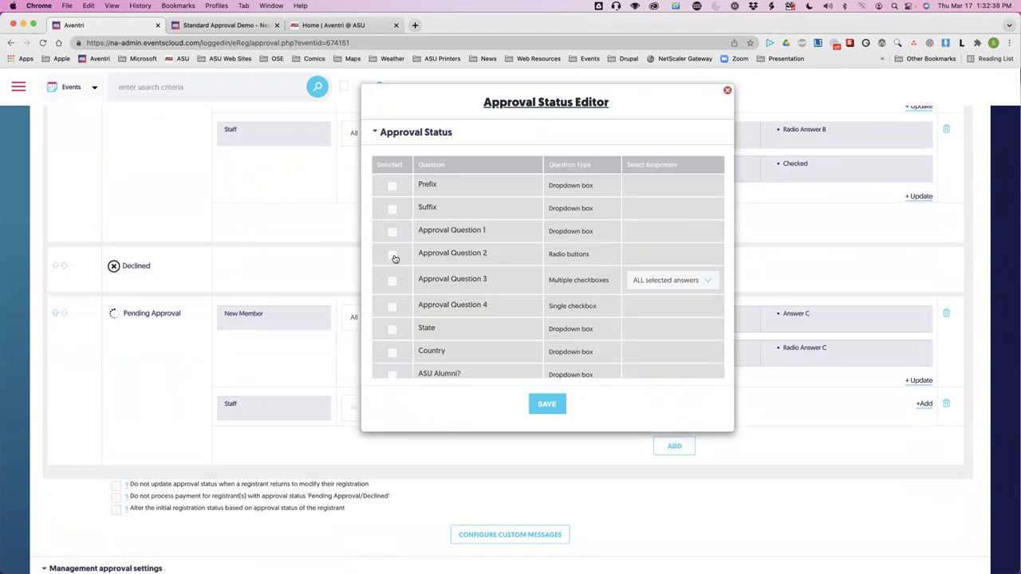
left_click(675, 279)
scroll(431, 333, "down", 2)
left_click(392, 303)
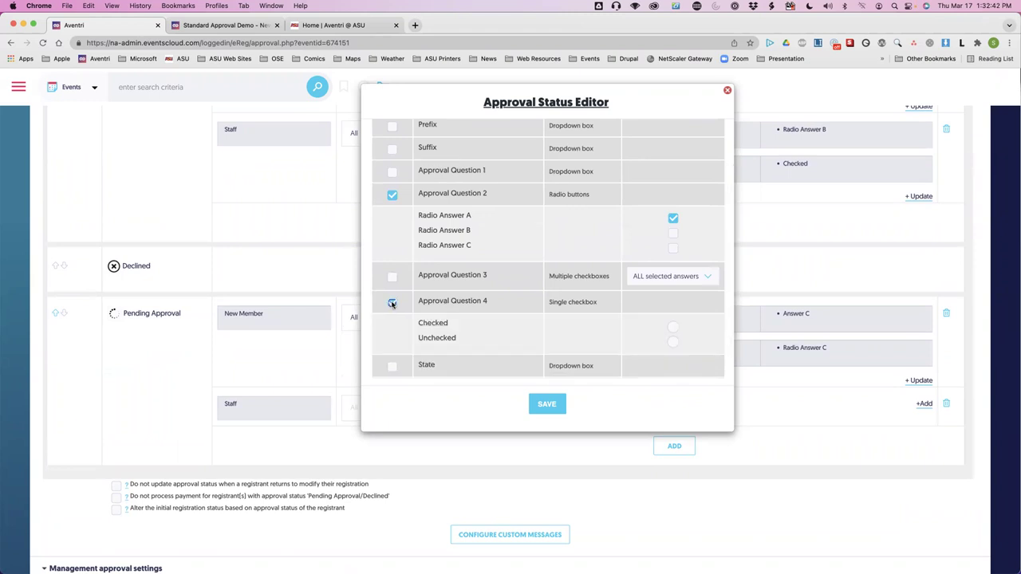
left_click(672, 341)
left_click(563, 404)
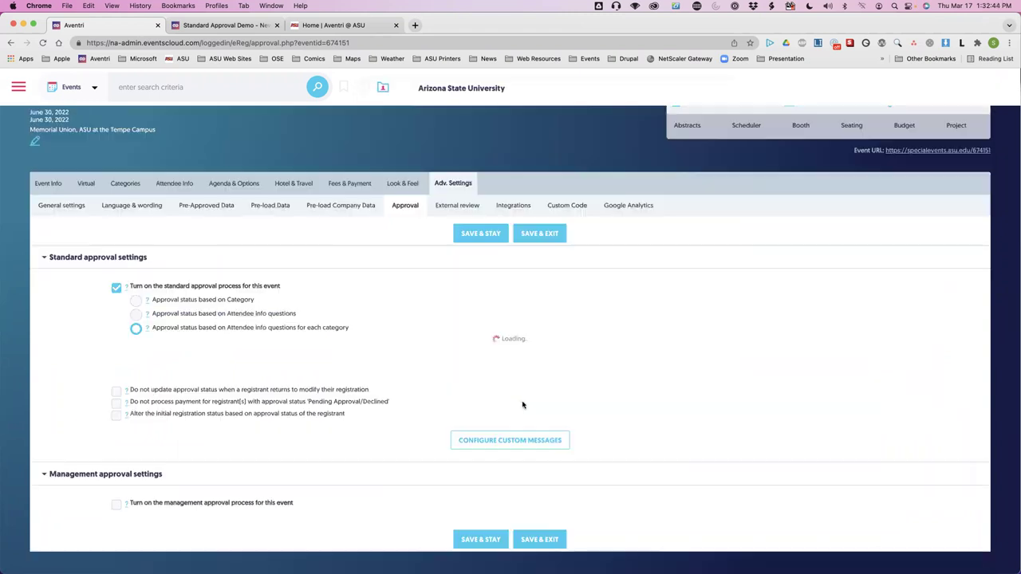
scroll(343, 442, "down", 1)
scroll(343, 442, "up", 5)
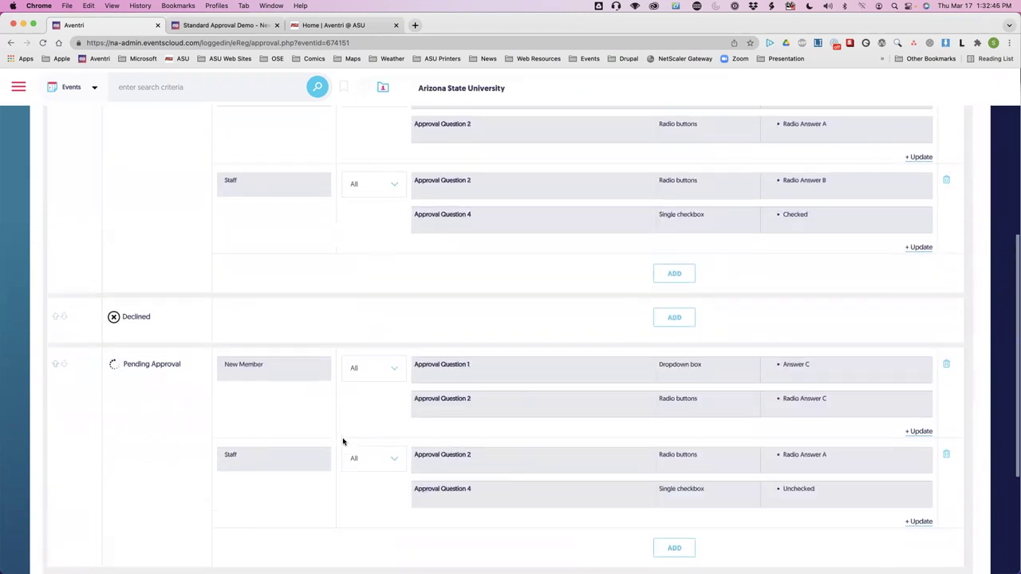
scroll(343, 442, "down", 7)
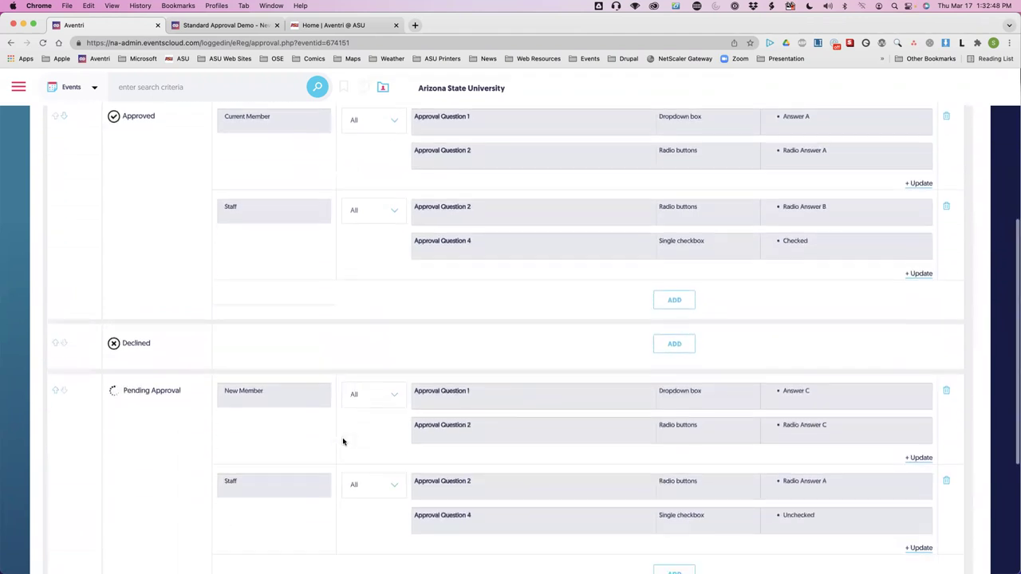
scroll(343, 442, "down", 1)
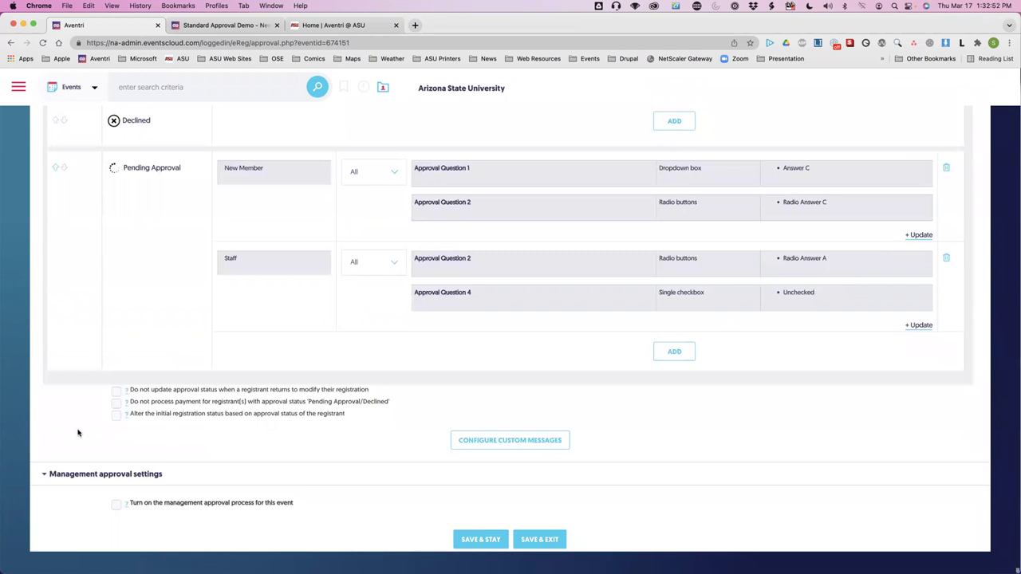
scroll(78, 429, "up", 1)
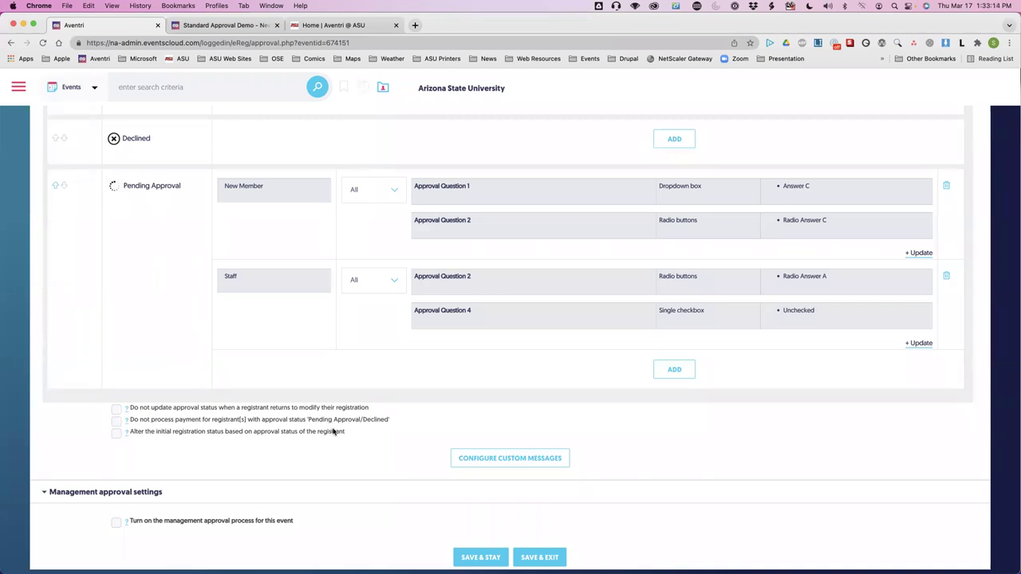
Save the event's approval settings with Save & Stay, staying on the Approval page.
scroll(334, 432, "up", 15)
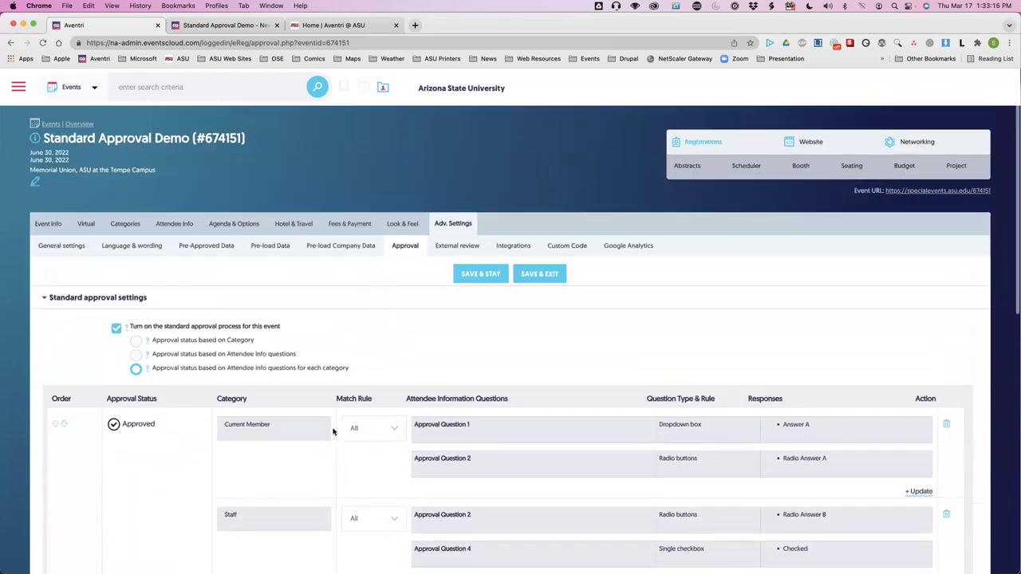
left_click(471, 274)
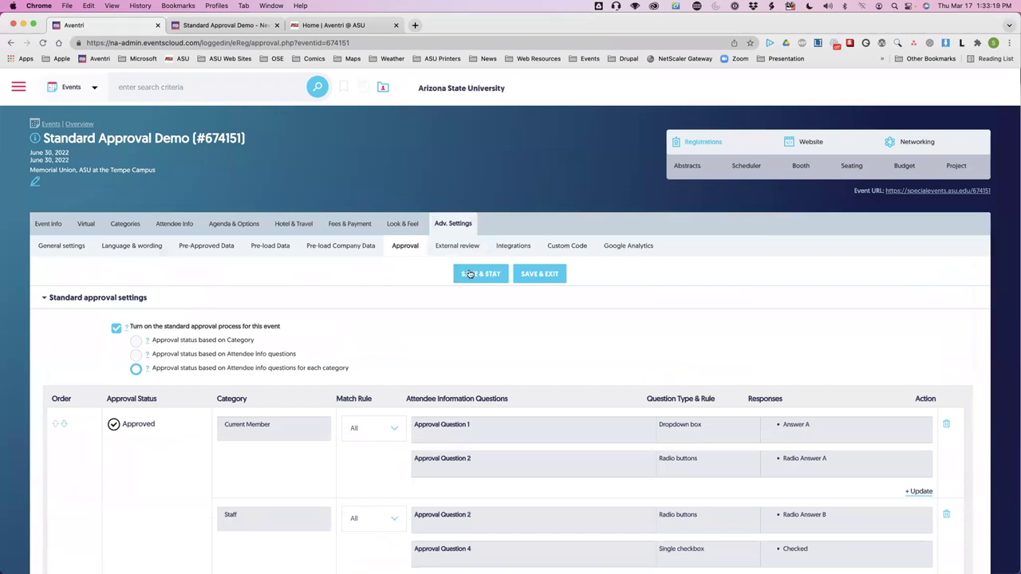
key("super+Tab")
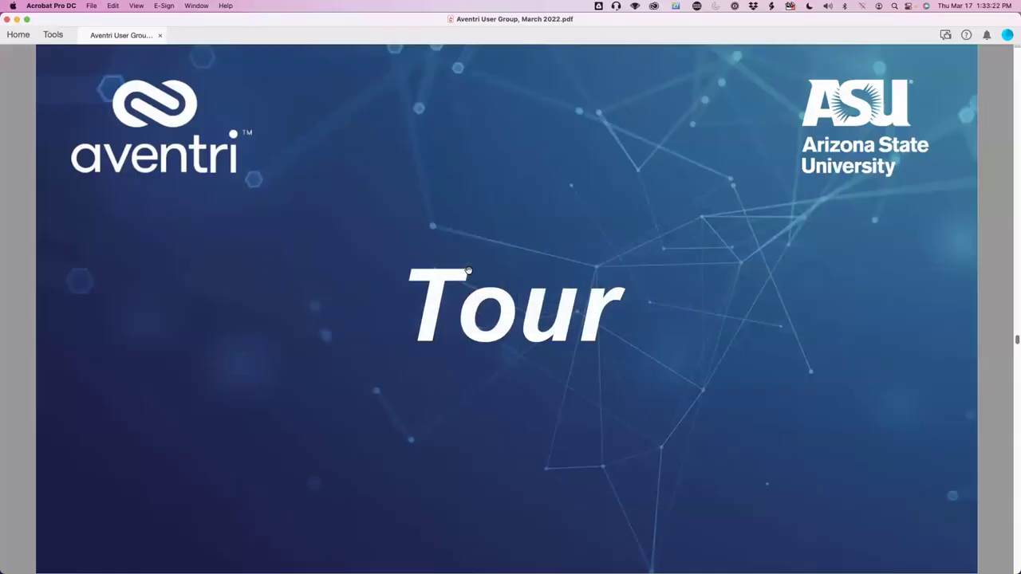
Advance past the reporting slide to 'Things to consider', then return to Aventri's Approval page.
key("Right")
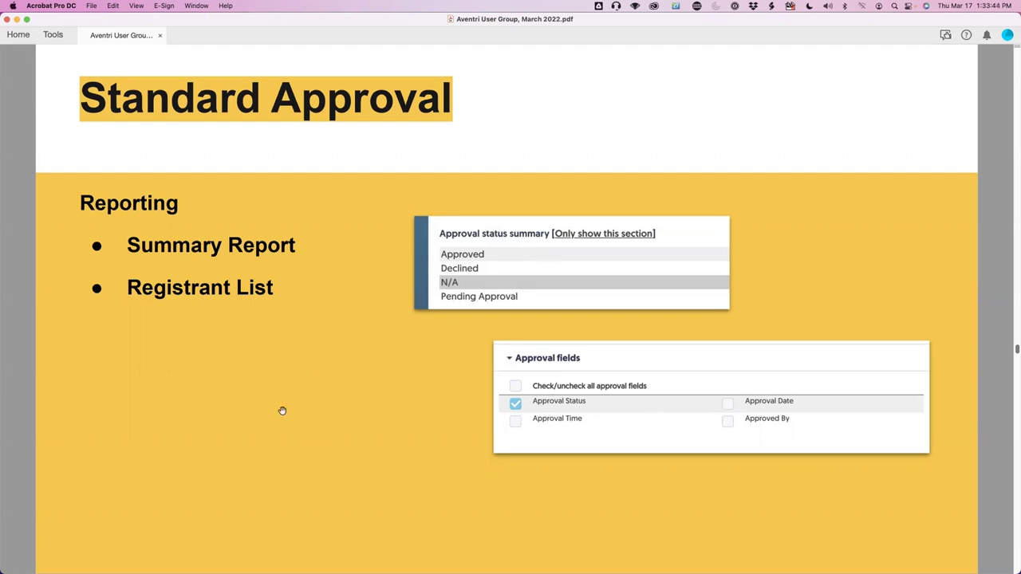
key("Right")
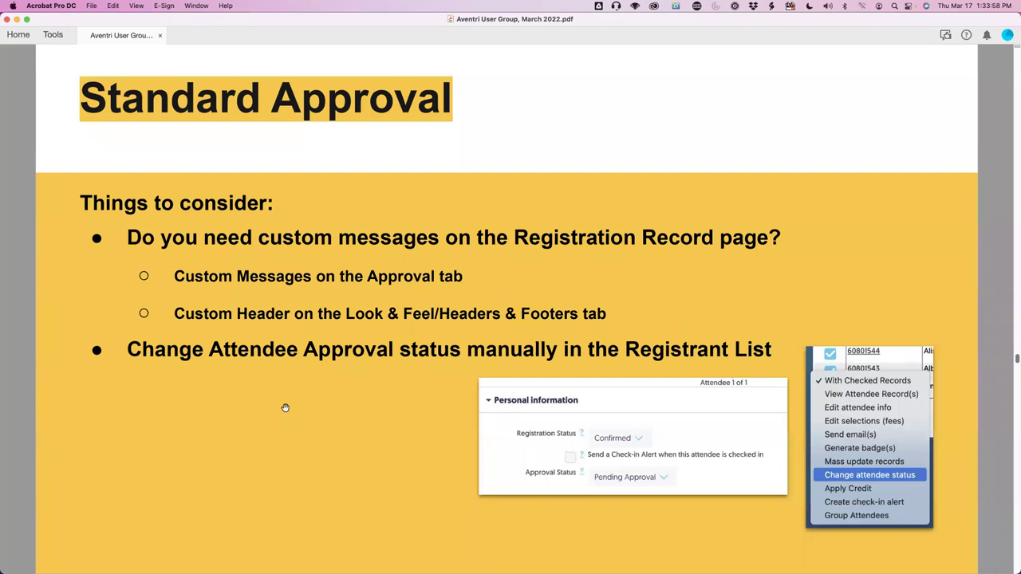
key("super+Tab")
scroll(344, 428, "down", 15)
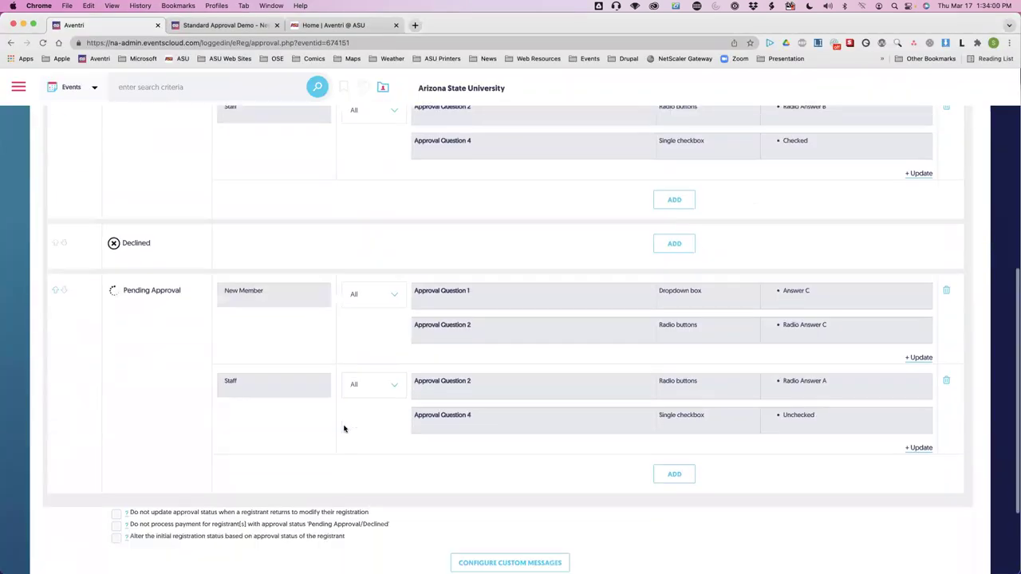
Review and save the custom Approved and Pending Approval messages, then return to Acrobat.
left_click(478, 448)
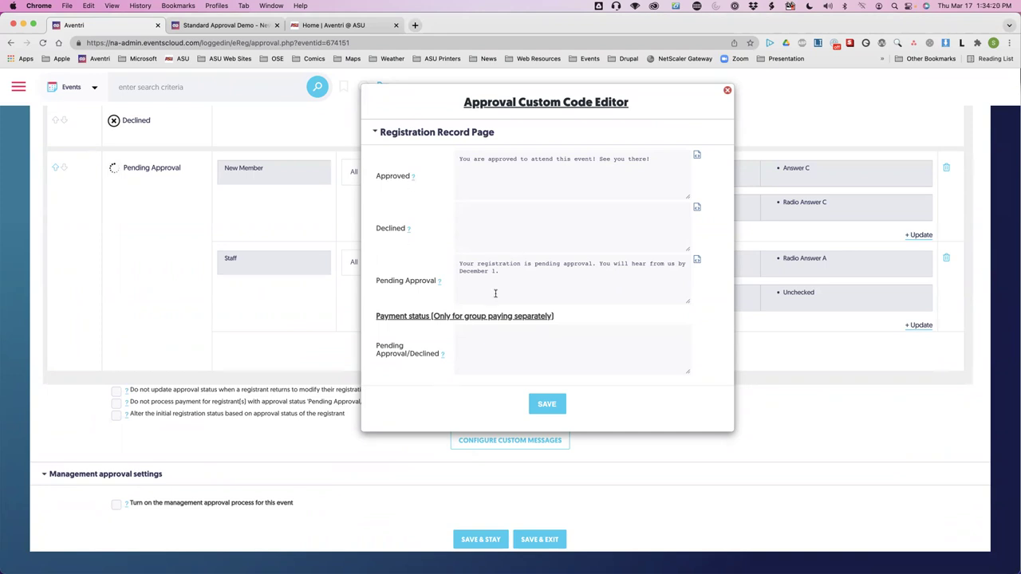
left_click(546, 405)
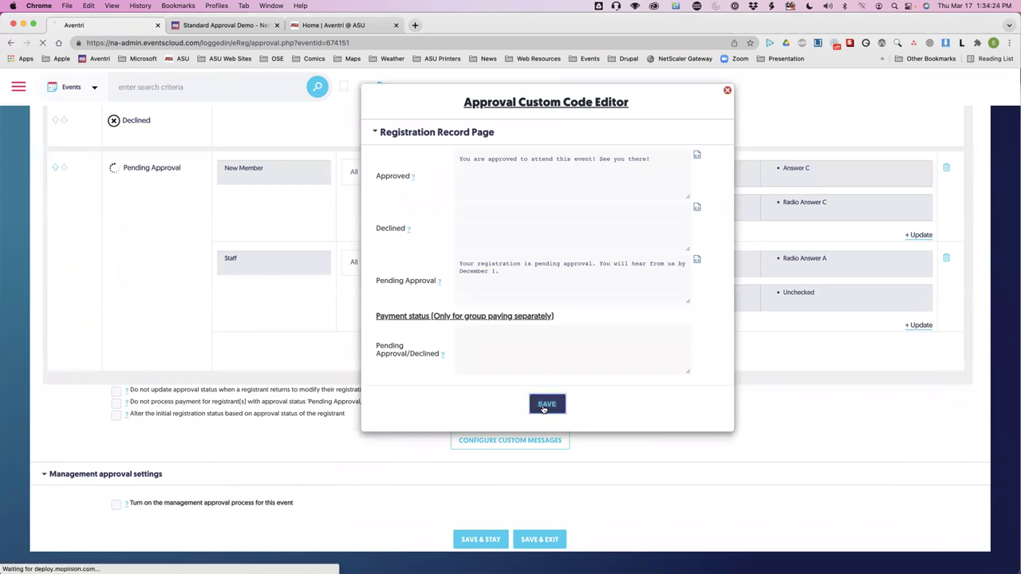
key("super+Tab")
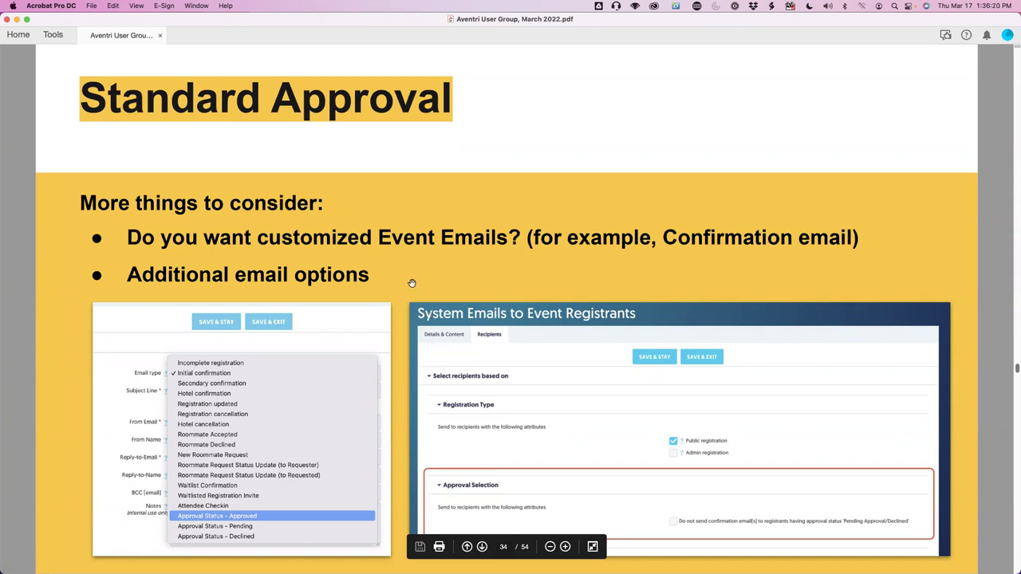
Scroll the PDF down to page 34 on approval-status email types.
scroll(411, 283, "down", 2)
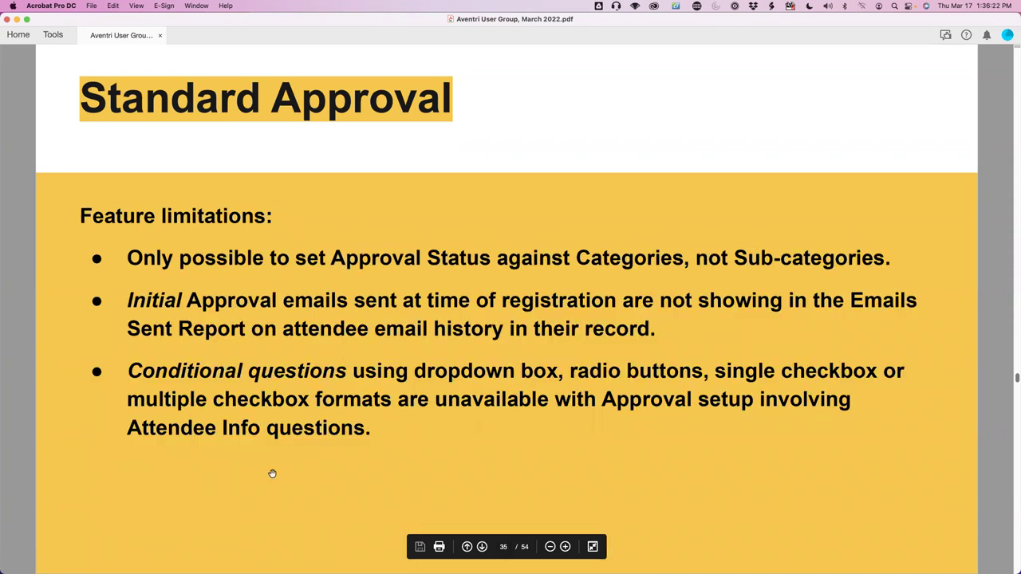
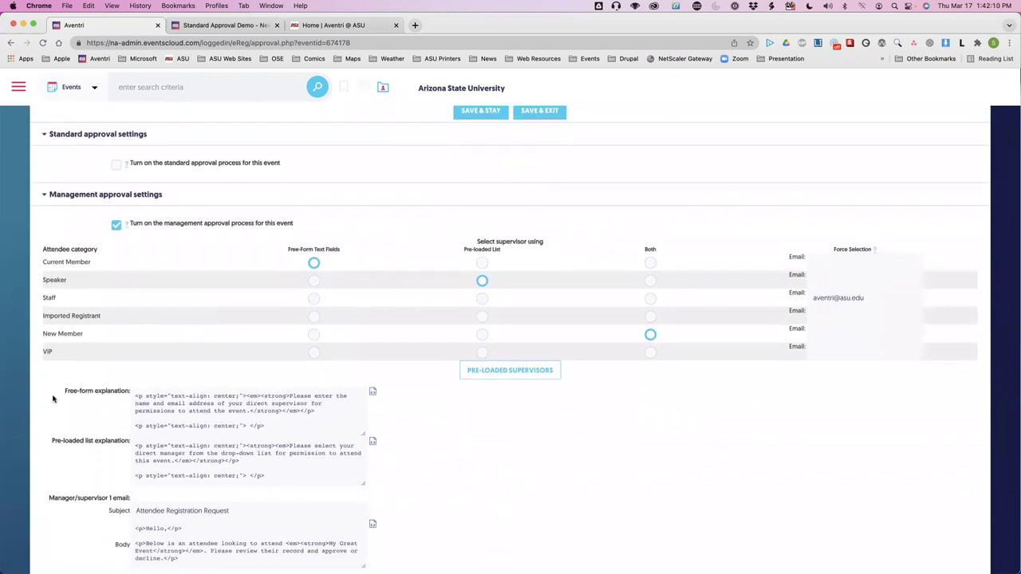
scroll(53, 399, "down", 1)
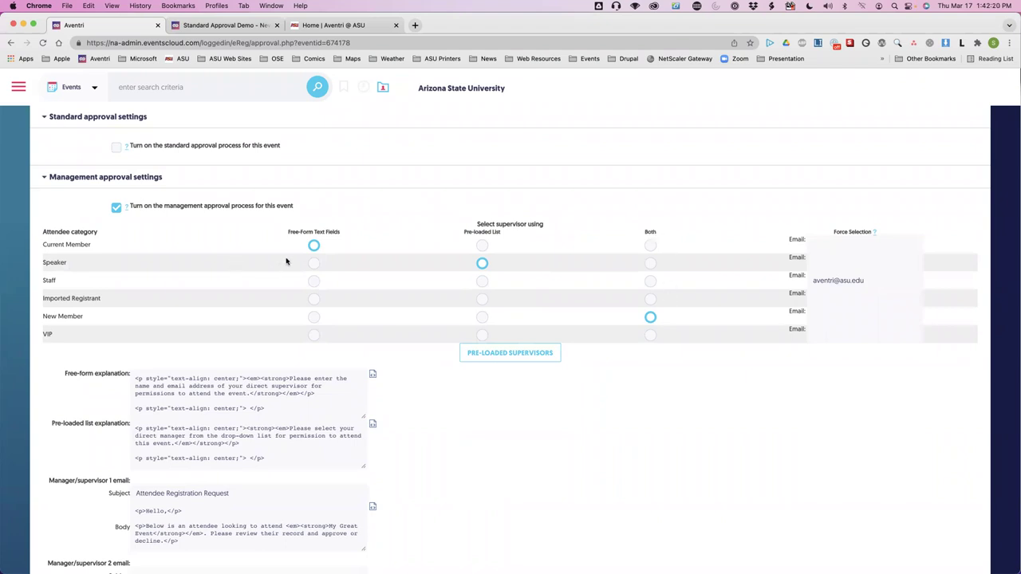
Try the supervisor-selection radios, leaving Speaker on the pre-loaded list and Staff on Both.
left_click(315, 265)
left_click(482, 265)
left_click(314, 281)
left_click(650, 281)
Enter a forced supervisor e-mail address for Staff and save with SAVE & STAY.
left_click(831, 281)
type("aventr")
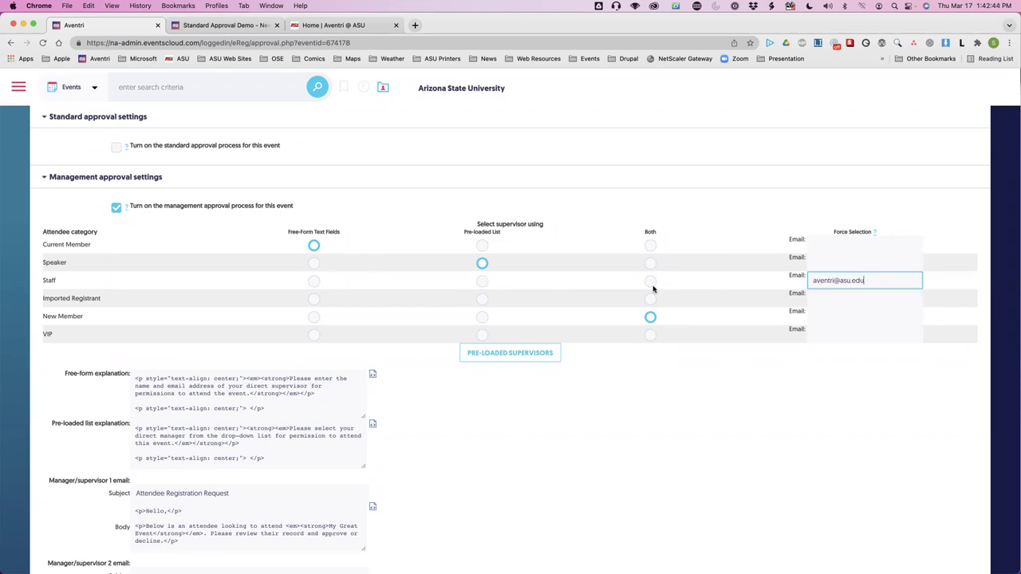
left_click(873, 280)
scroll(552, 409, "up", 3)
scroll(553, 408, "up", 2)
left_click(481, 274)
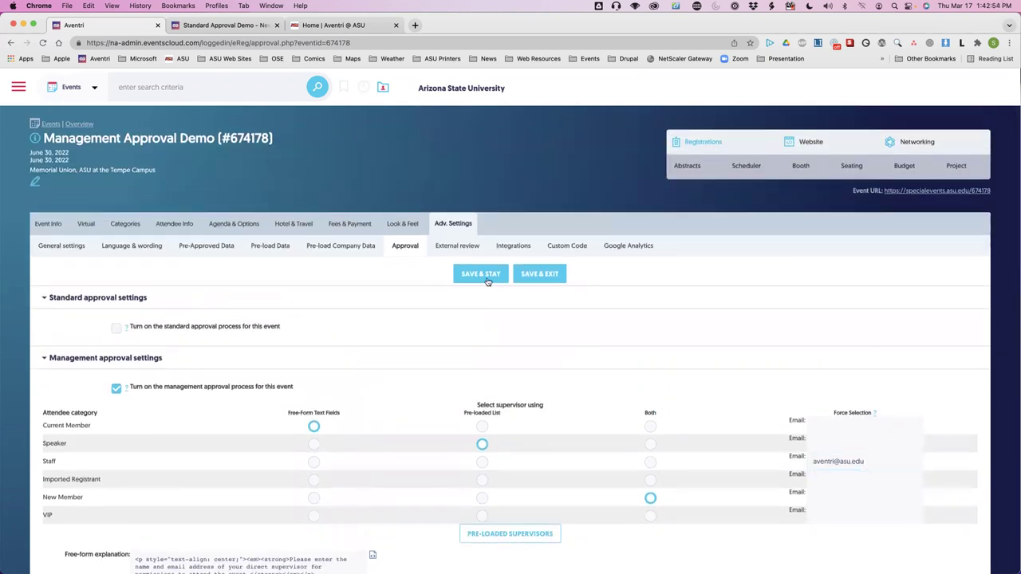
Preview the registration site's Approval page from Registrations > Preview Event.
mouse_move(694, 142)
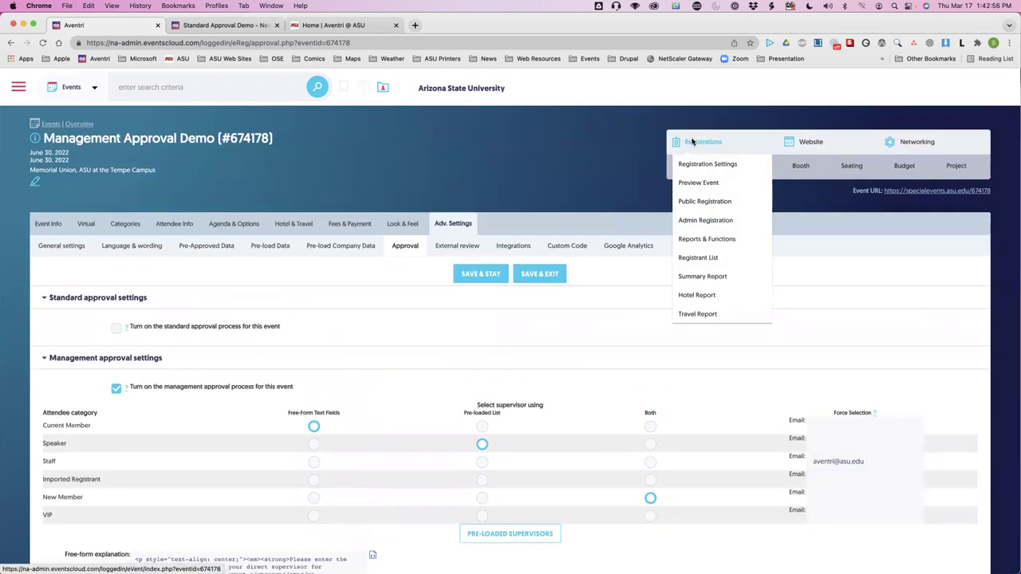
left_click(689, 185)
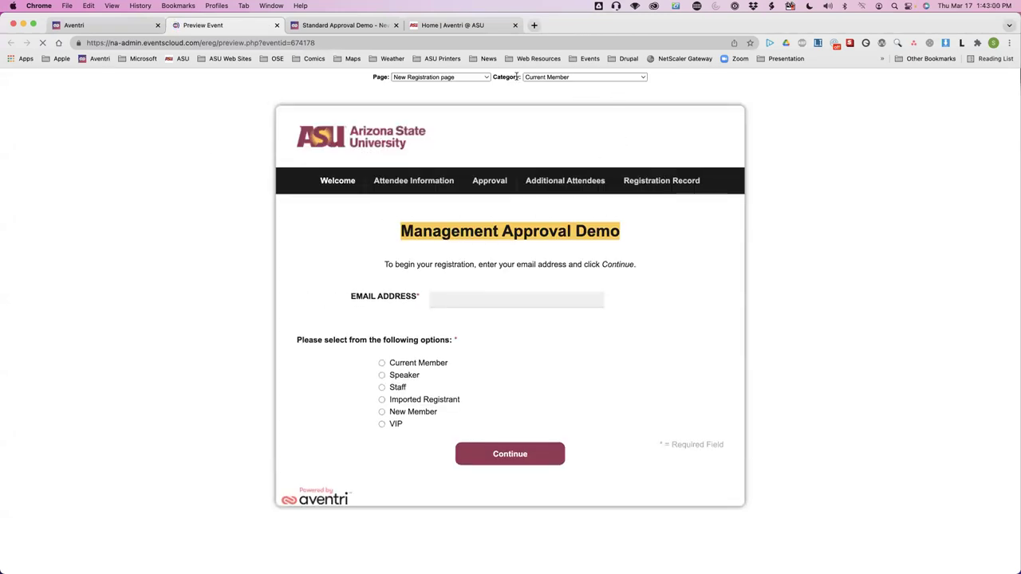
left_click(472, 77)
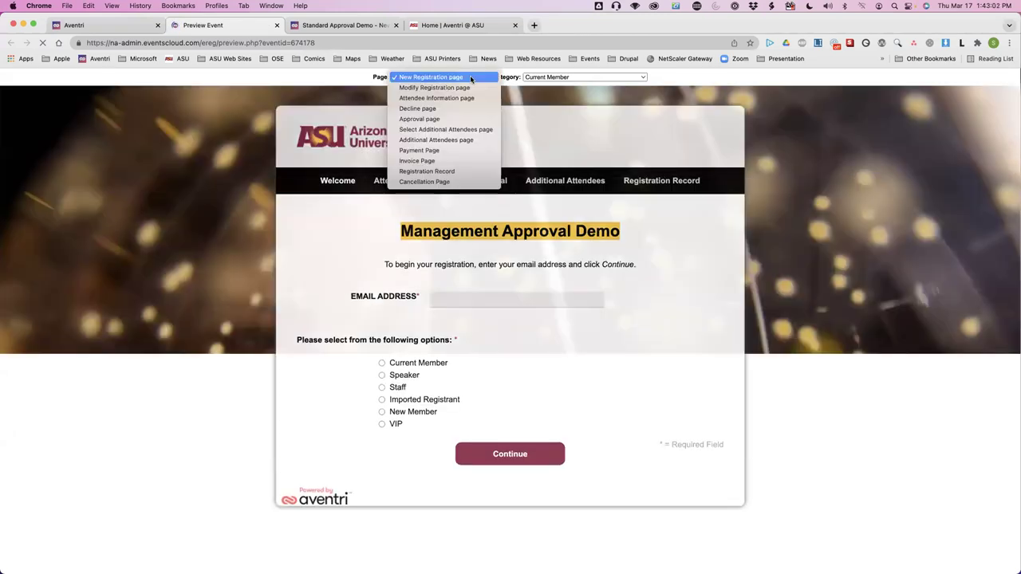
left_click(423, 119)
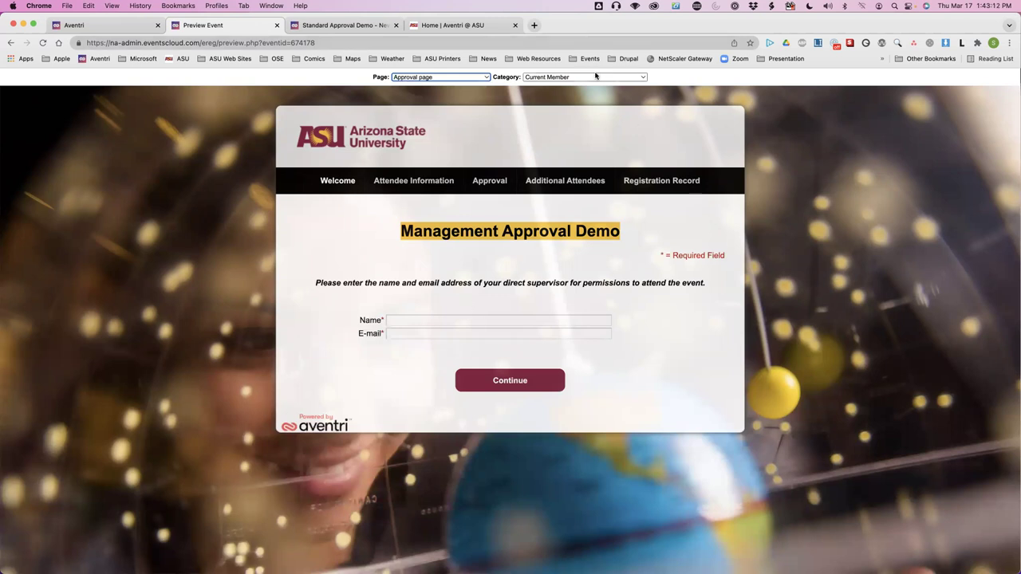
Preview the Approval page as a Speaker and check the supervisors it offers.
left_click(595, 77)
left_click(596, 87)
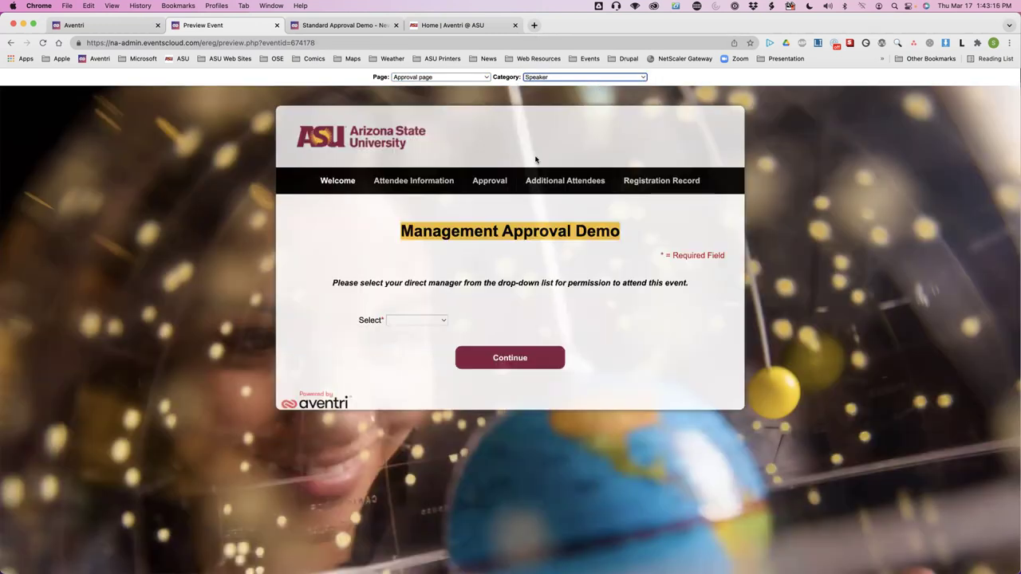
left_click(444, 322)
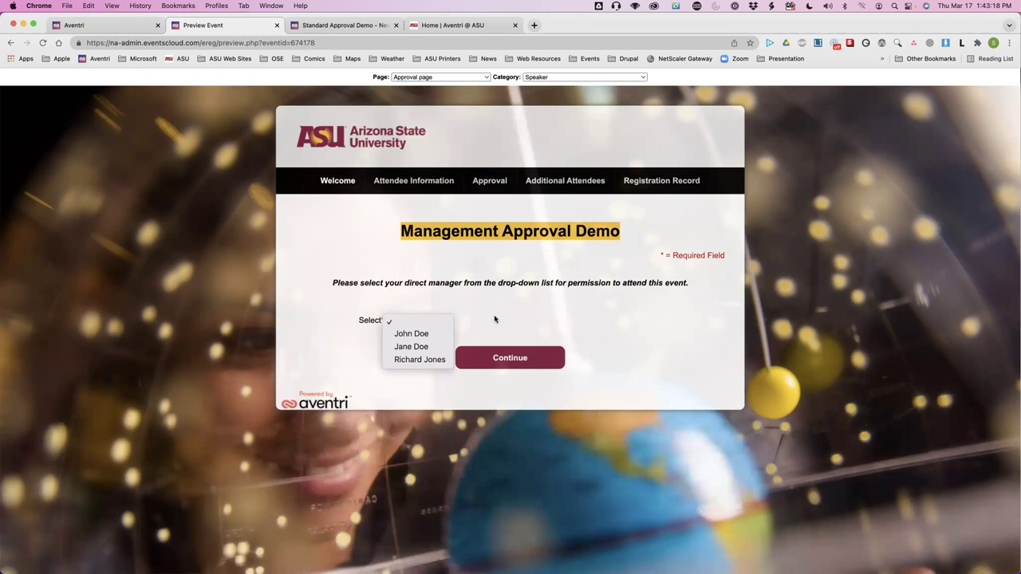
left_click(496, 321)
Switch the preview category to Staff, then return to the approval settings tab.
left_click(627, 78)
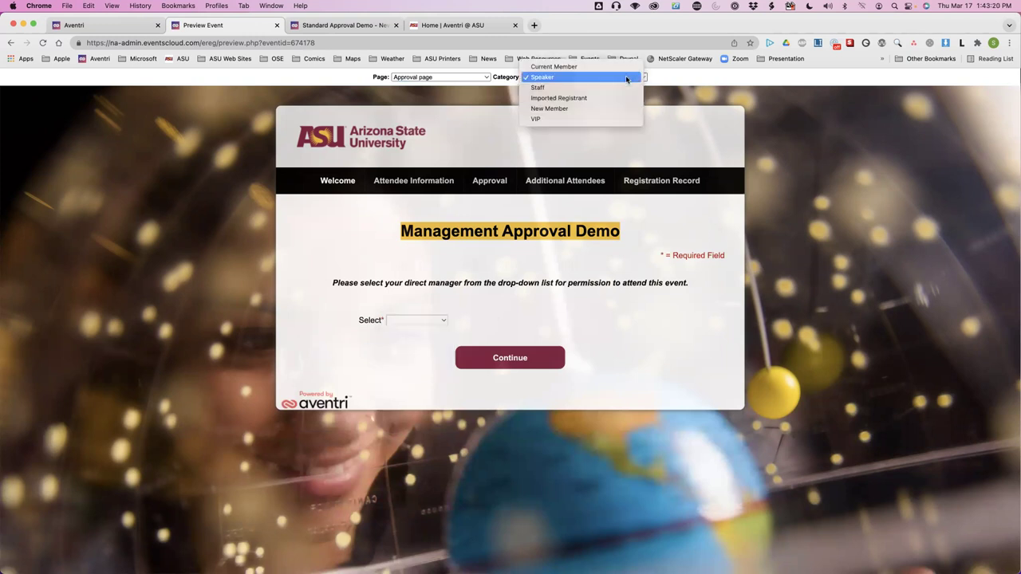
left_click(626, 87)
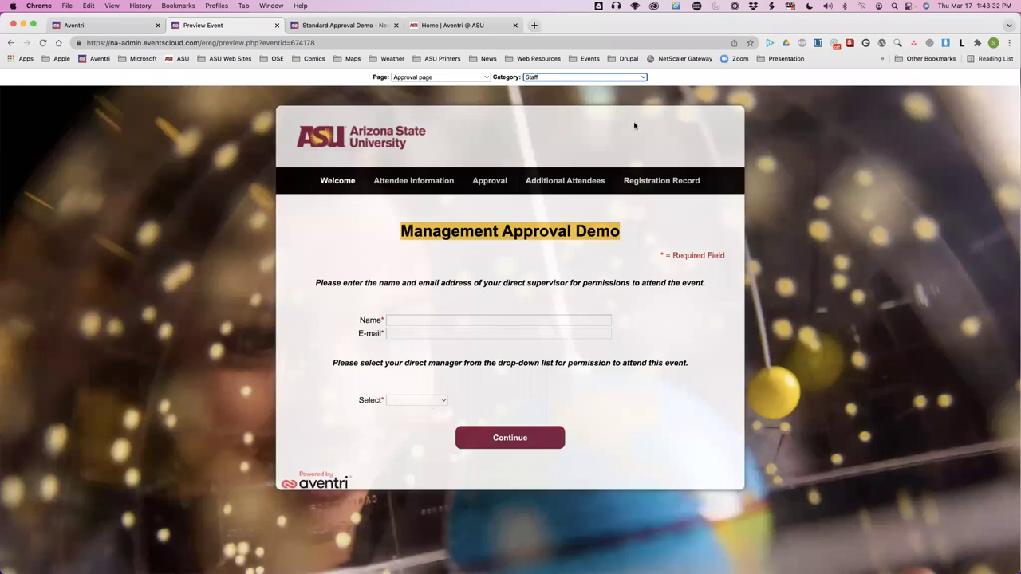
left_click(123, 27)
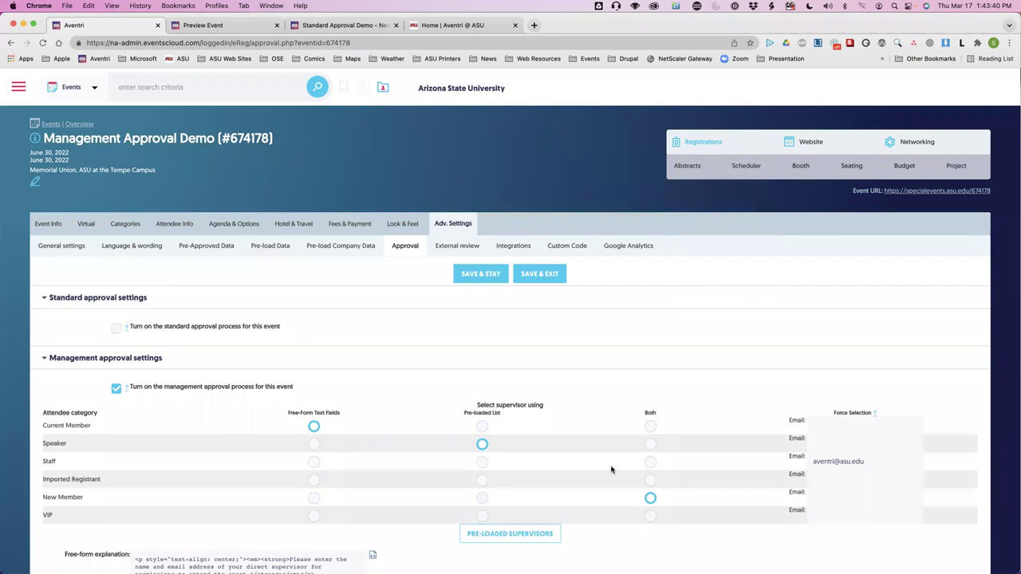
Set the Staff row to use Both supervisor-selection methods.
left_click(651, 462)
scroll(625, 376, "down", 2)
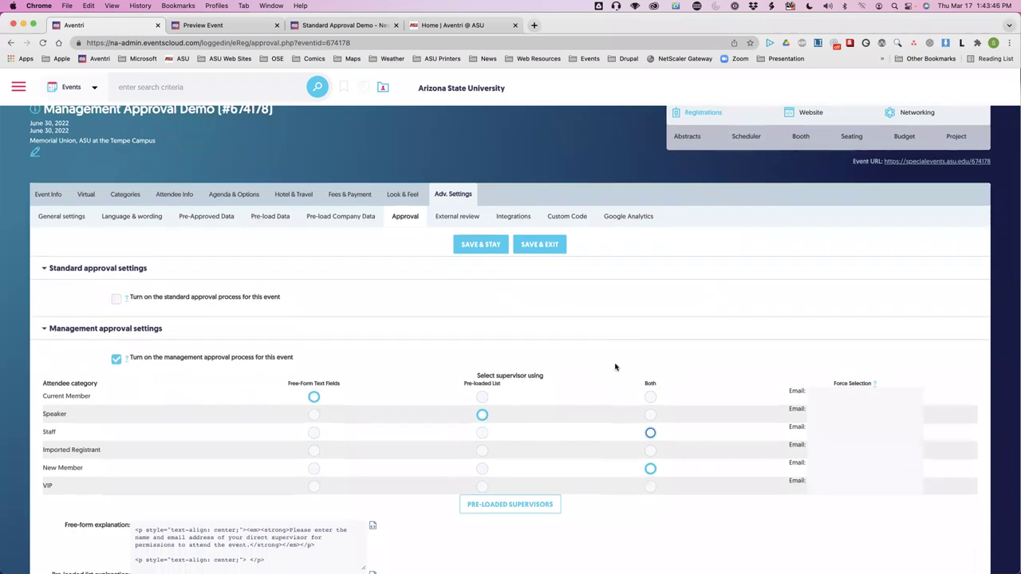
scroll(409, 422, "down", 3)
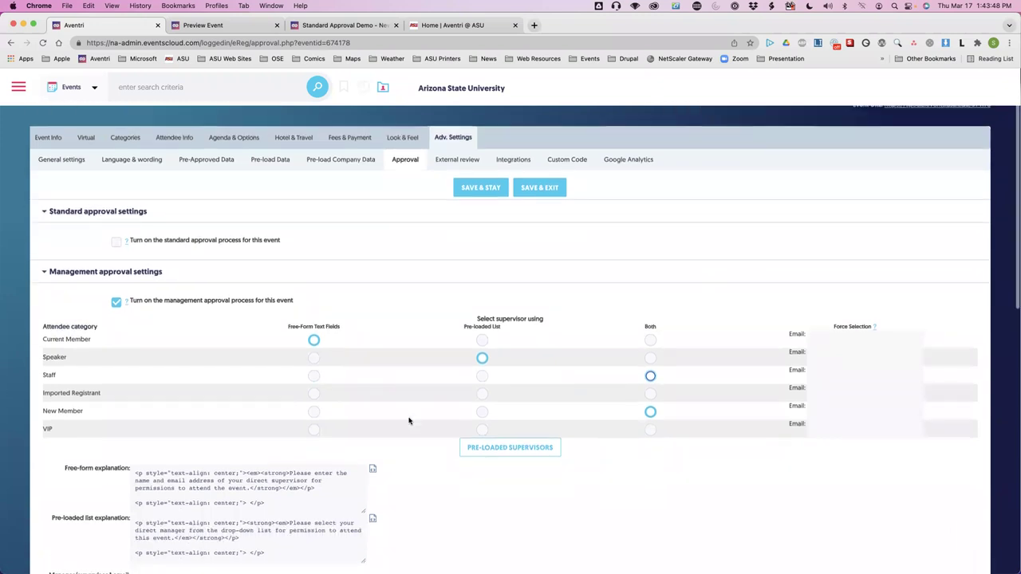
scroll(409, 421, "down", 2)
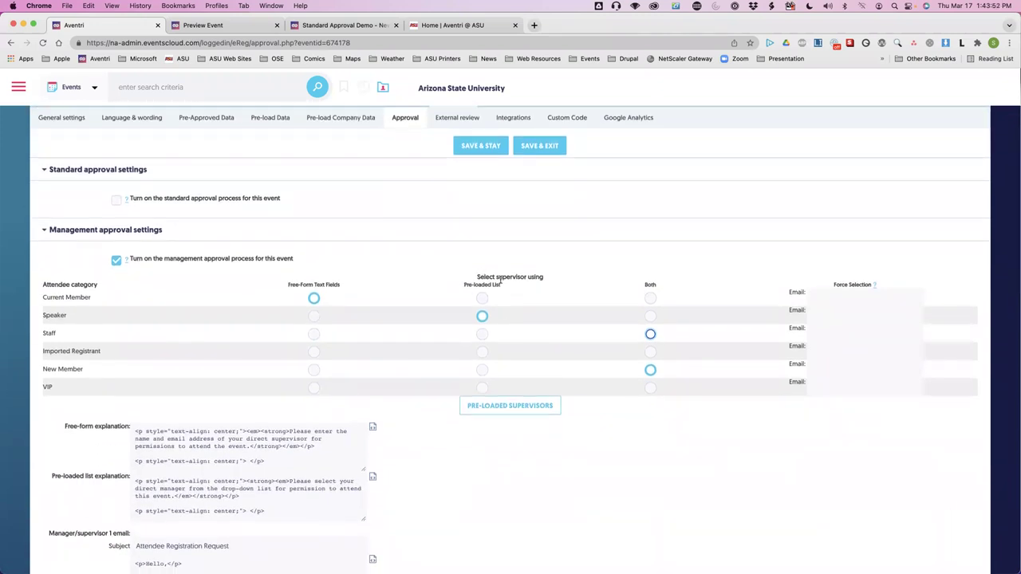
Review the PRE-LOADED SUPERVISORS list, trying a new entry's name fields, and save it.
left_click(488, 405)
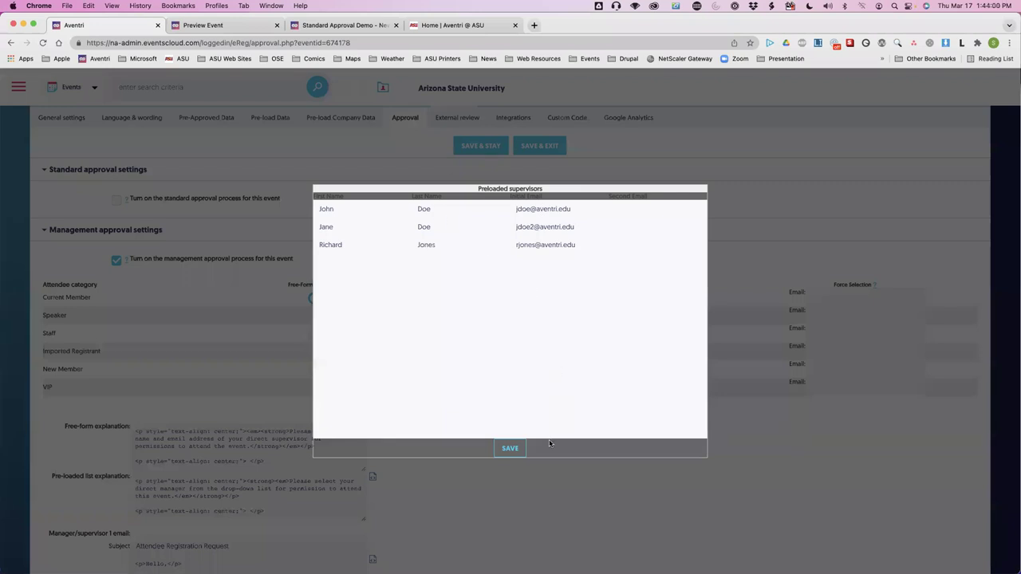
left_click(324, 256)
left_click(428, 263)
left_click(349, 260)
left_click(509, 449)
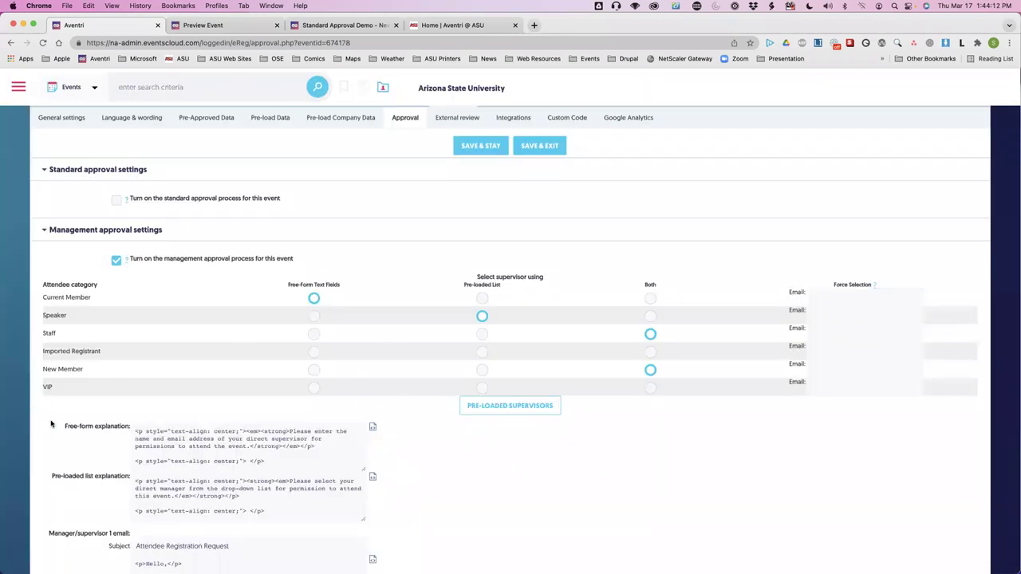
scroll(80, 425, "down", 3)
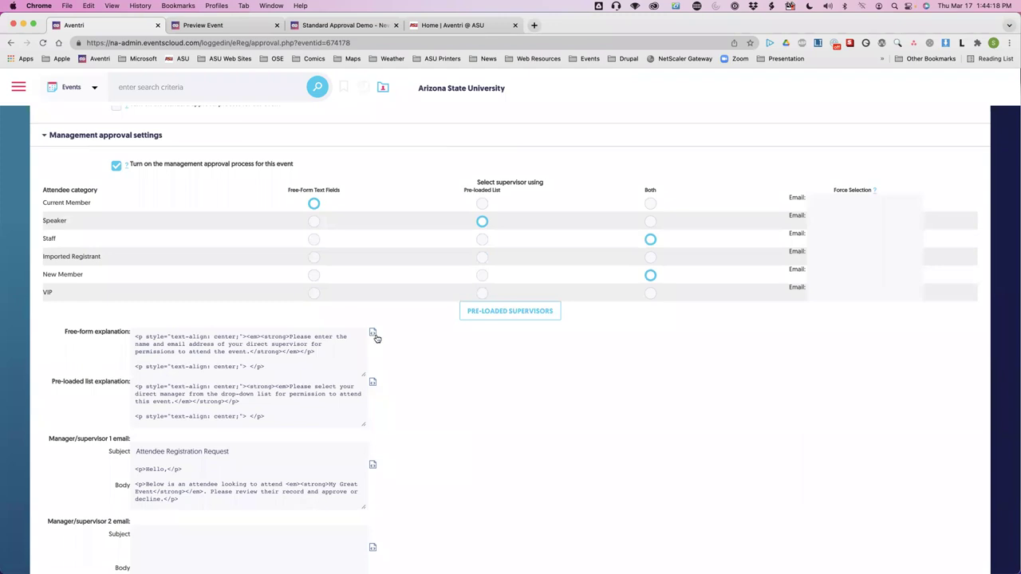
Open the free-form explanation in the rich-text editor and close it unchanged.
left_click(372, 335)
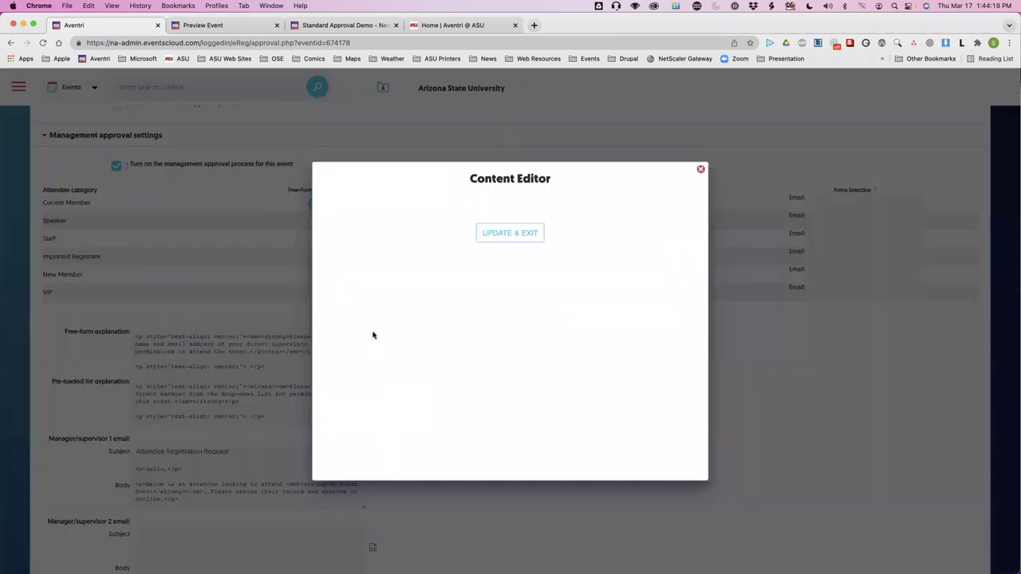
left_click(700, 169)
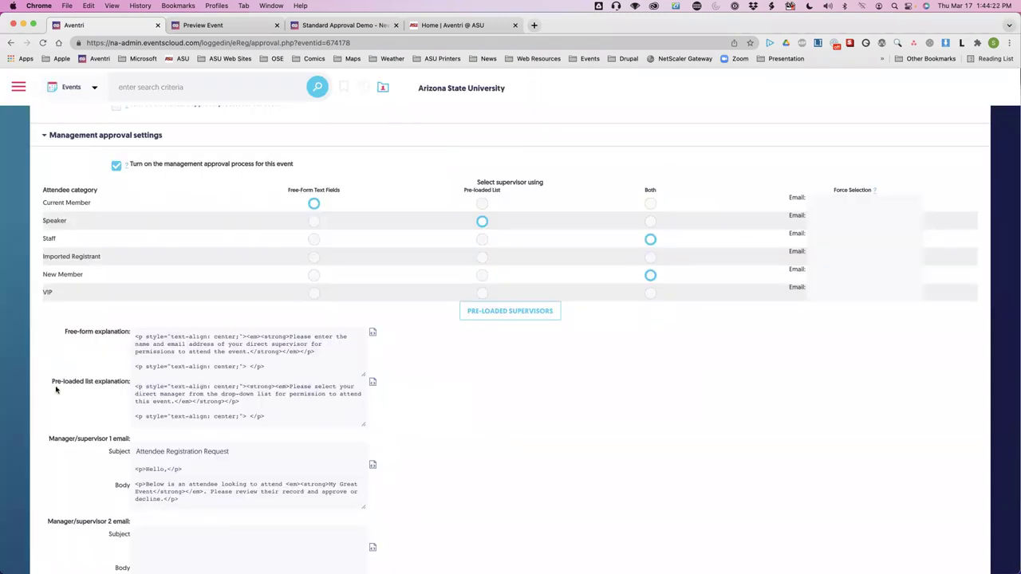
scroll(79, 348, "down", 1)
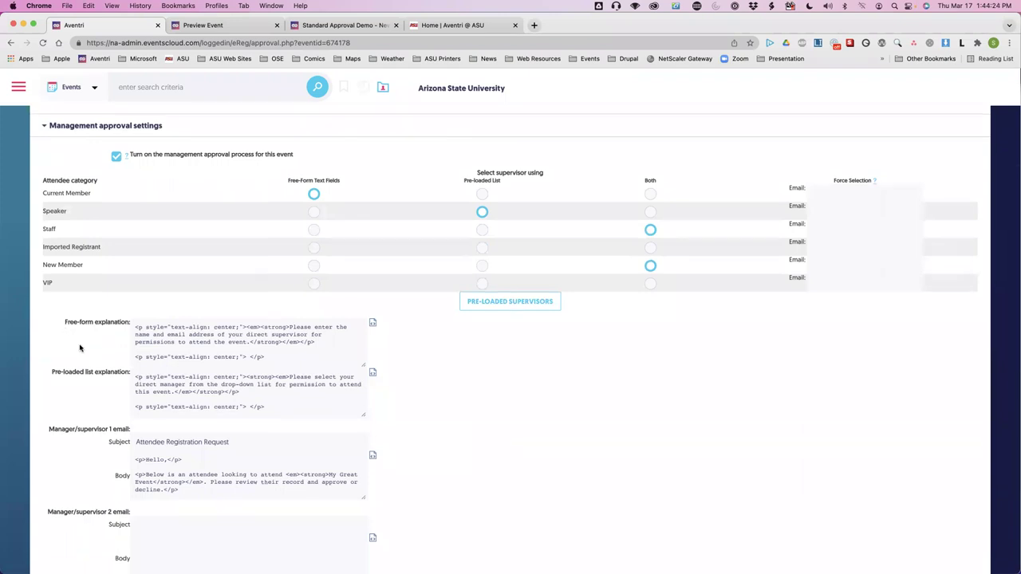
scroll(79, 348, "up", 2)
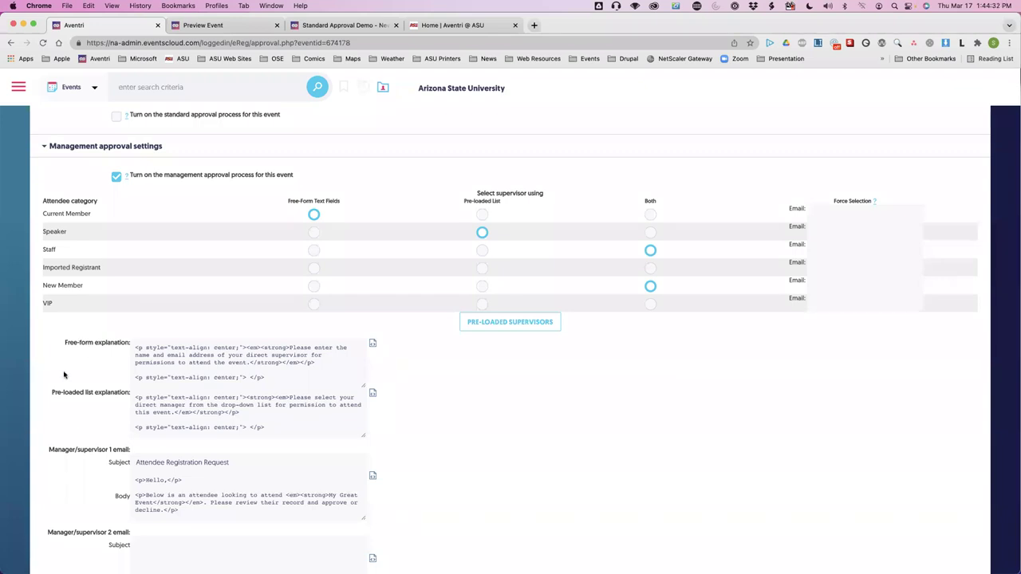
Open the Manager/supervisor 1 email Body in the Content Editor.
scroll(119, 356, "down", 1)
scroll(87, 335, "down", 1)
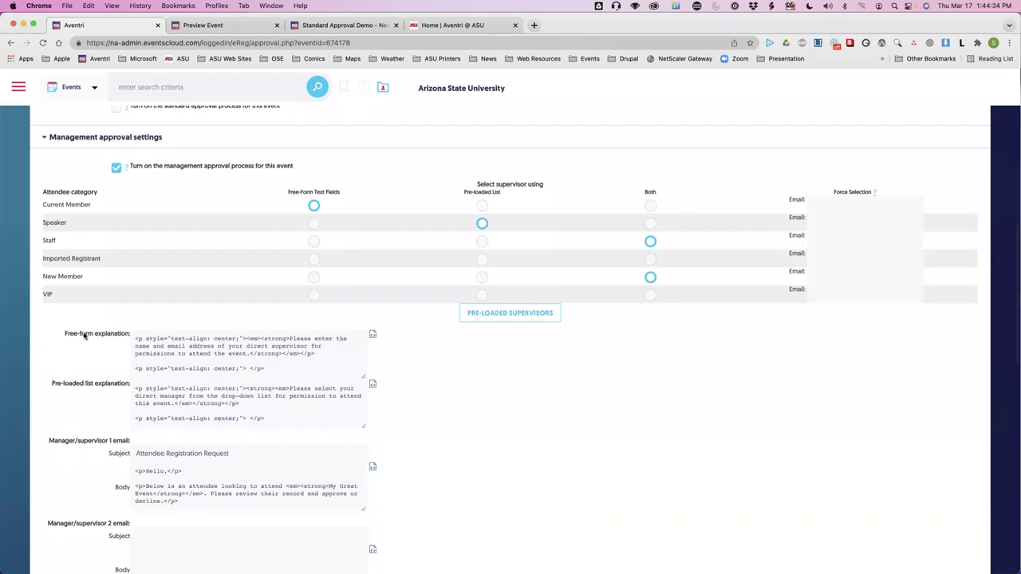
scroll(51, 411, "down", 5)
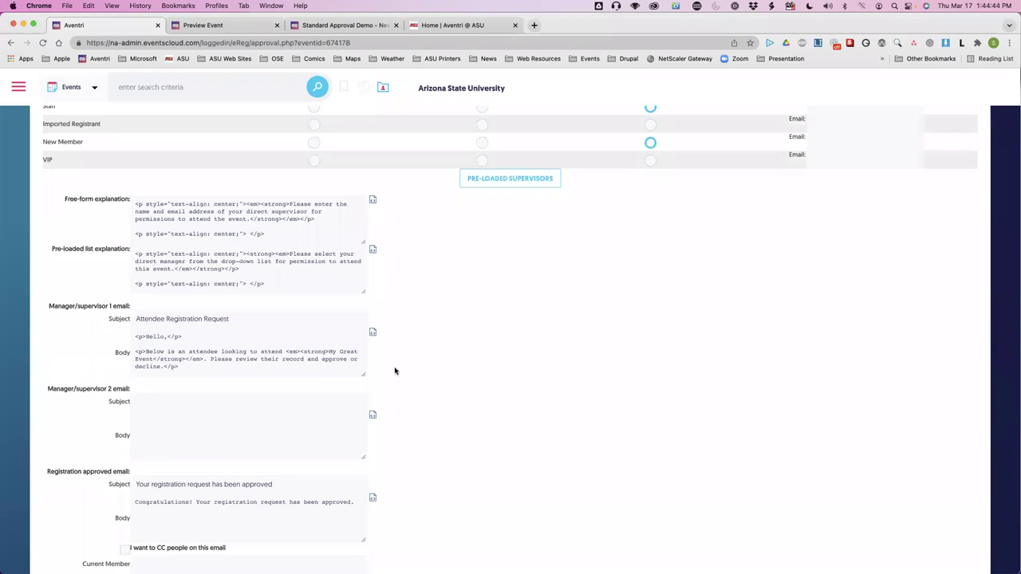
left_click(372, 331)
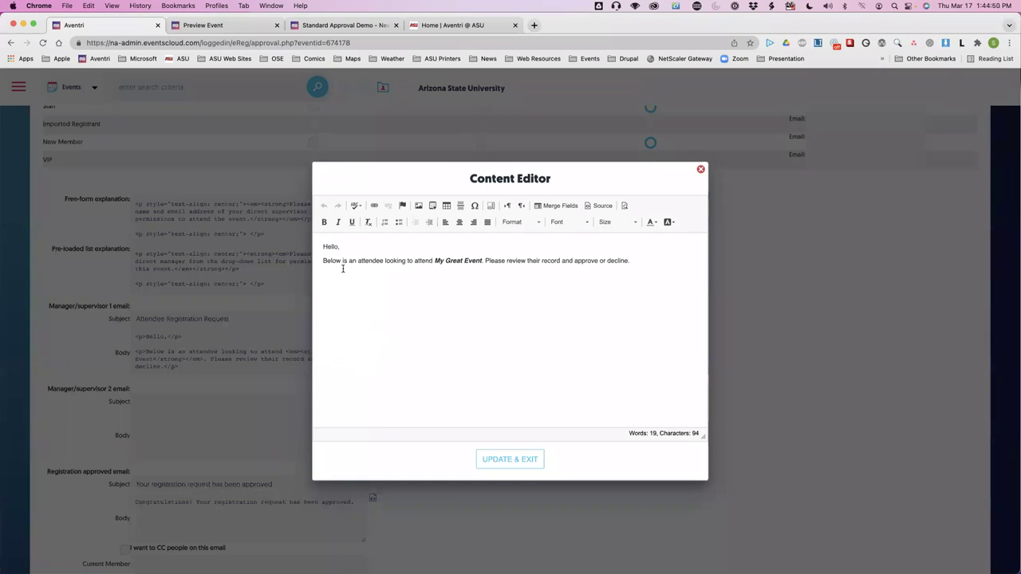
key("super+Tab")
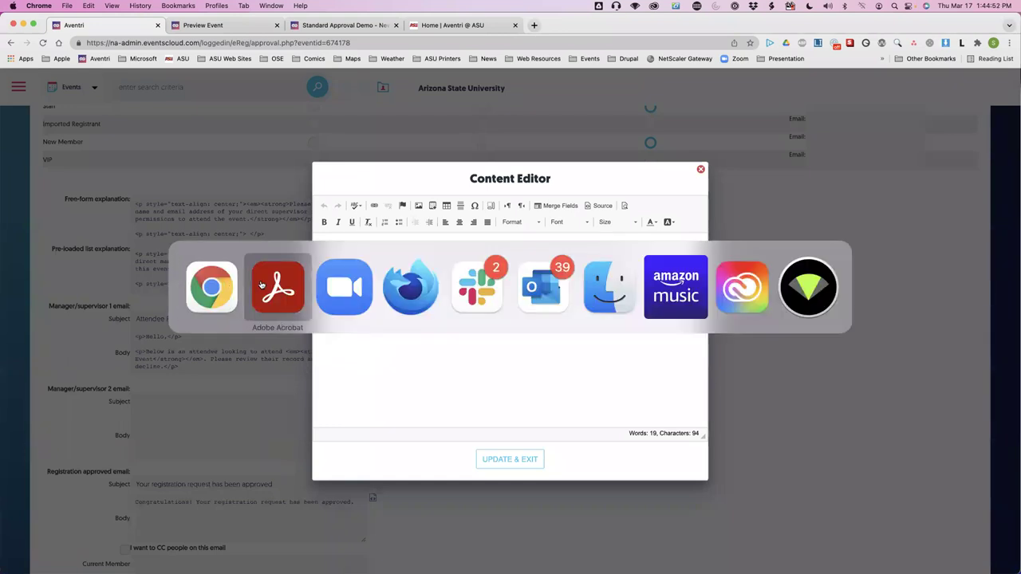
left_click(277, 285)
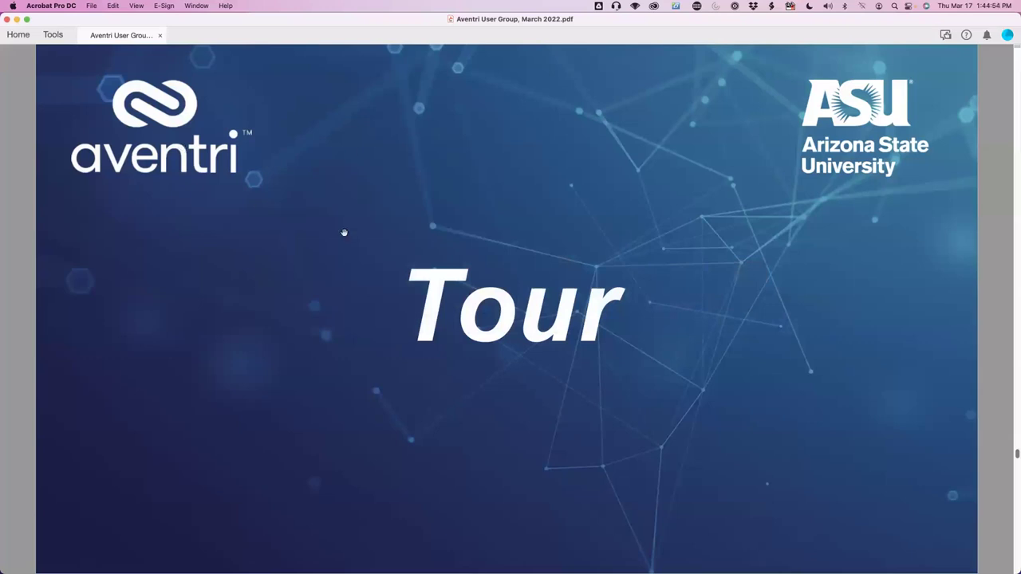
scroll(344, 232, "up", 3)
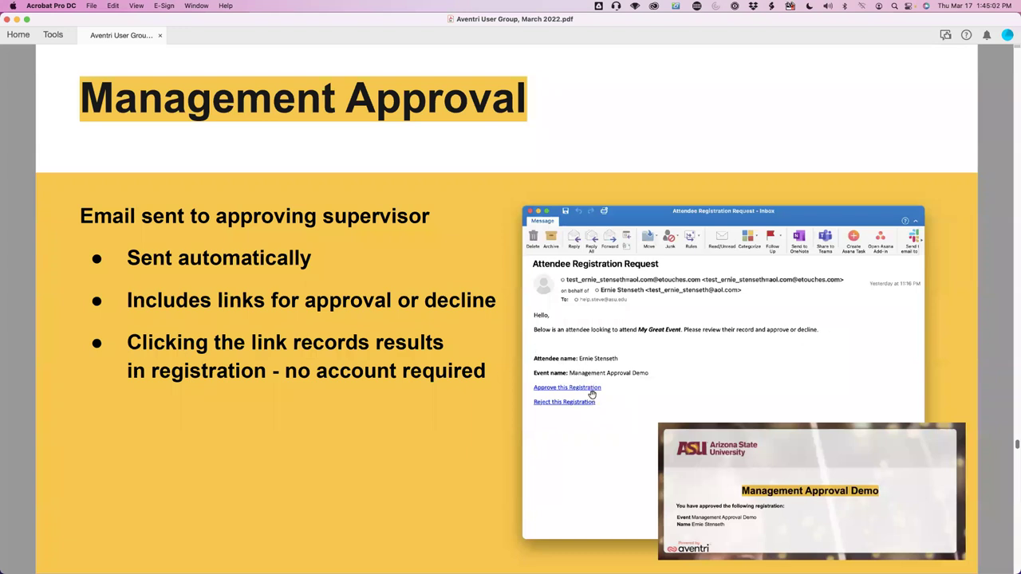
key("super+Tab")
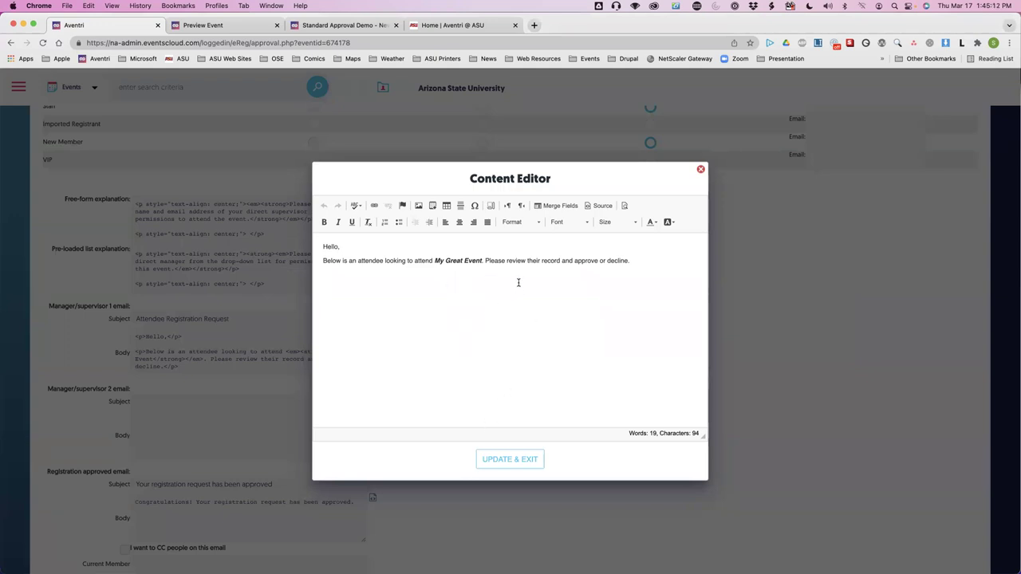
Close the Content Editor and move to the registration approved email body.
left_click(701, 171)
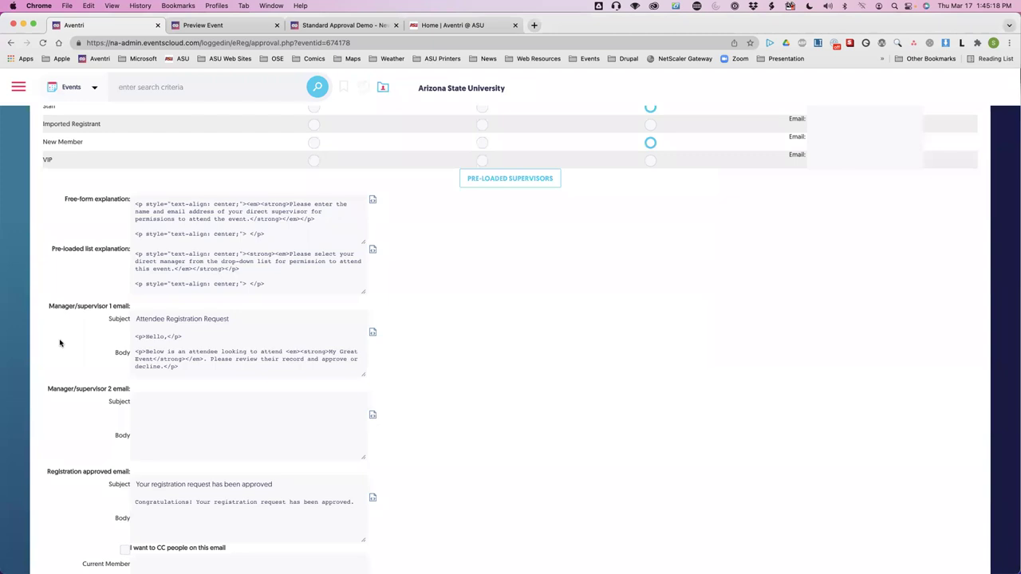
scroll(60, 344, "down", 2)
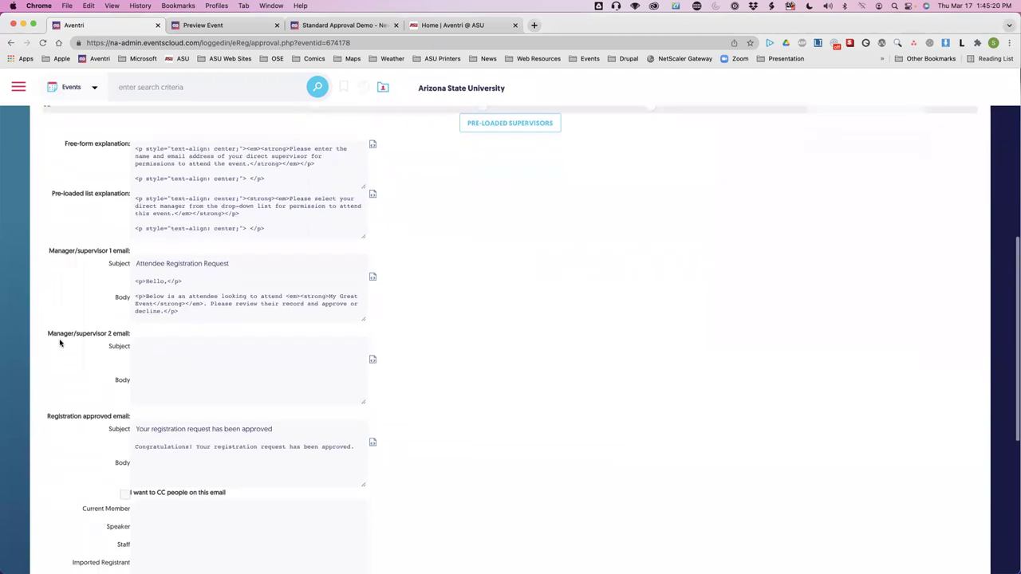
scroll(60, 343, "down", 2)
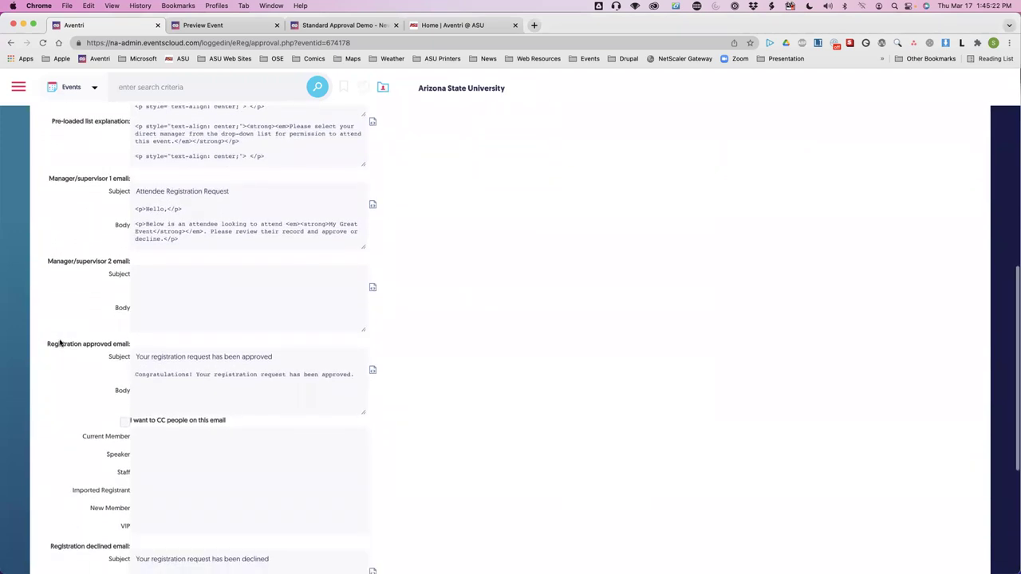
scroll(64, 378, "down", 1)
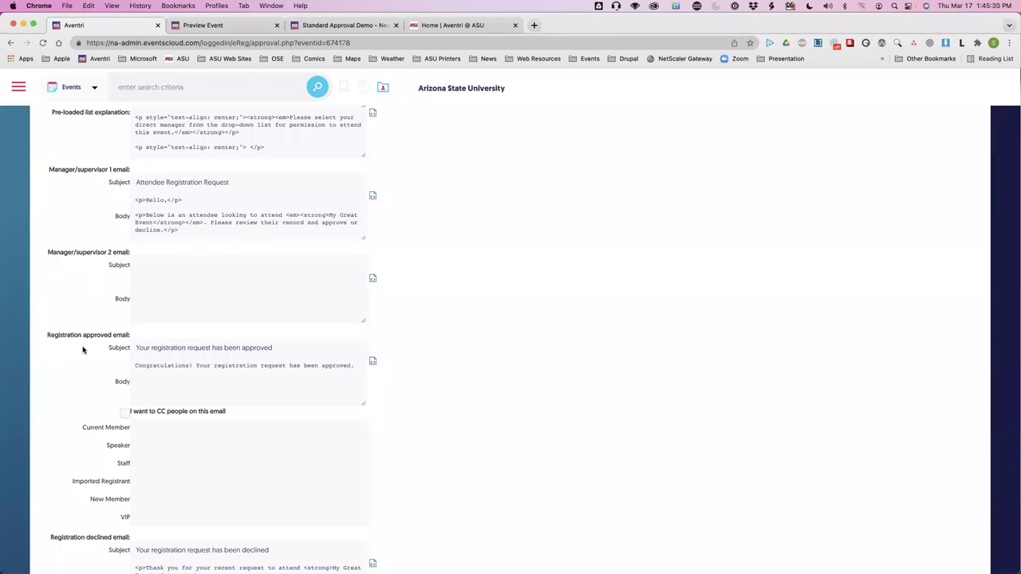
scroll(82, 350, "down", 2)
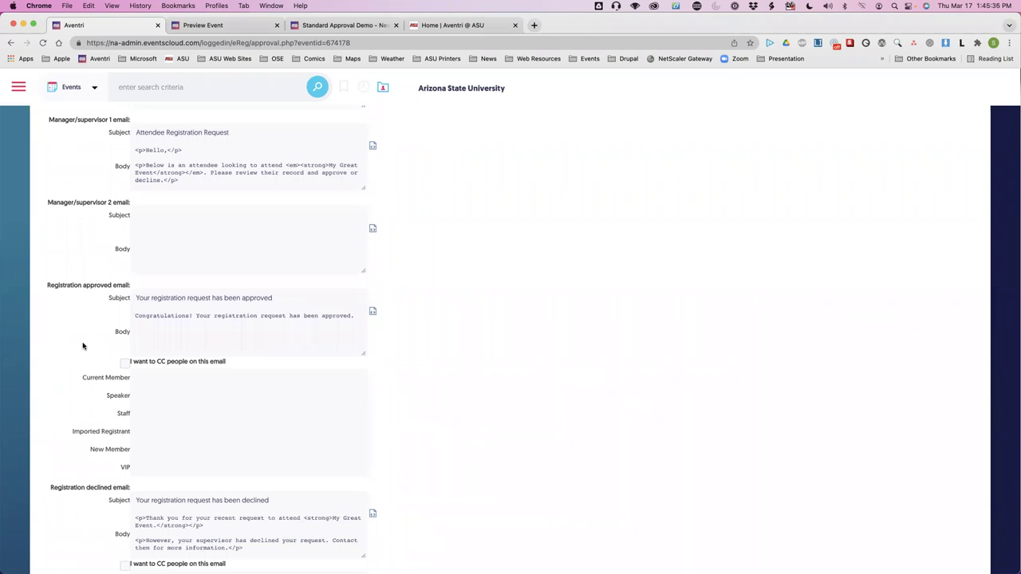
left_click(168, 332)
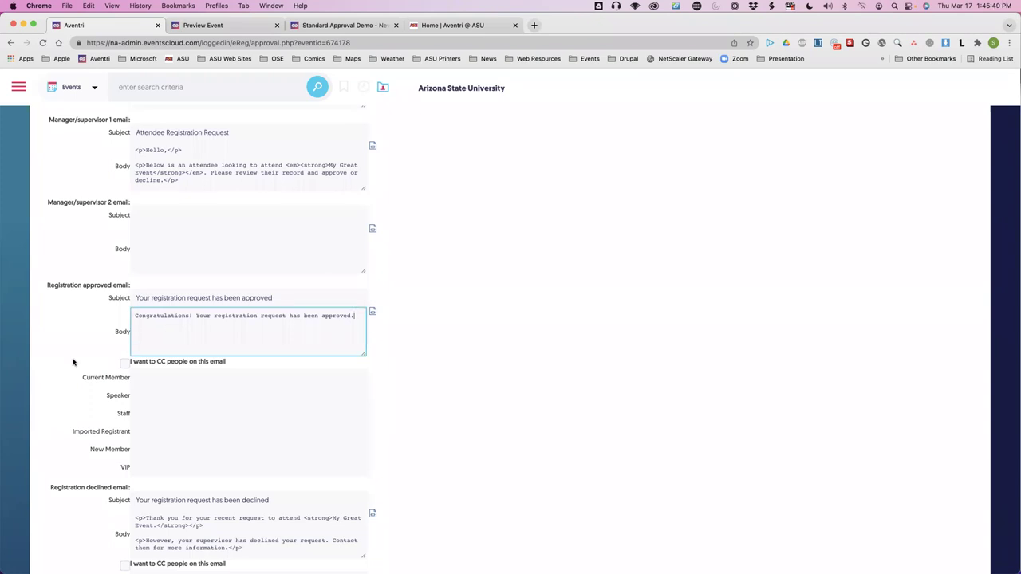
scroll(71, 360, "down", 2)
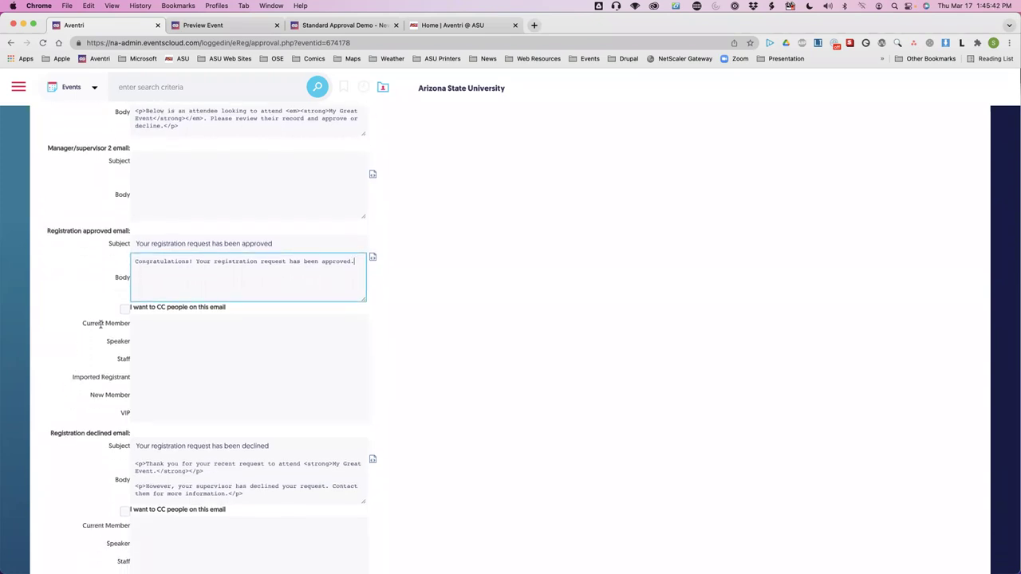
Toggle the approved email's CC checkbox on and off, leaving it unchecked.
left_click(124, 310)
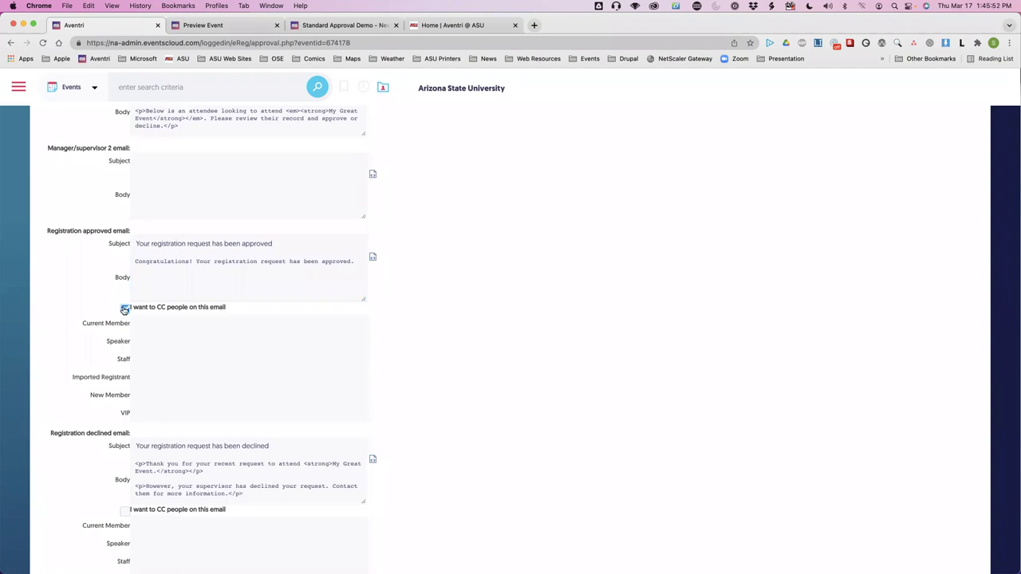
left_click(124, 310)
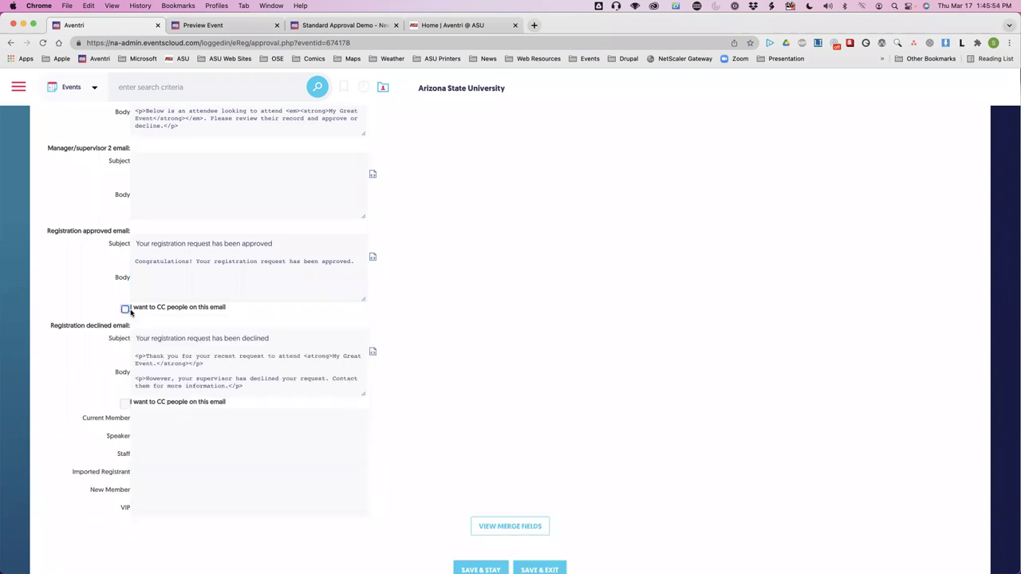
left_click(124, 310)
left_click(125, 309)
Return to Acrobat and scroll the presentation to the next slide.
scroll(75, 376, "up", 2)
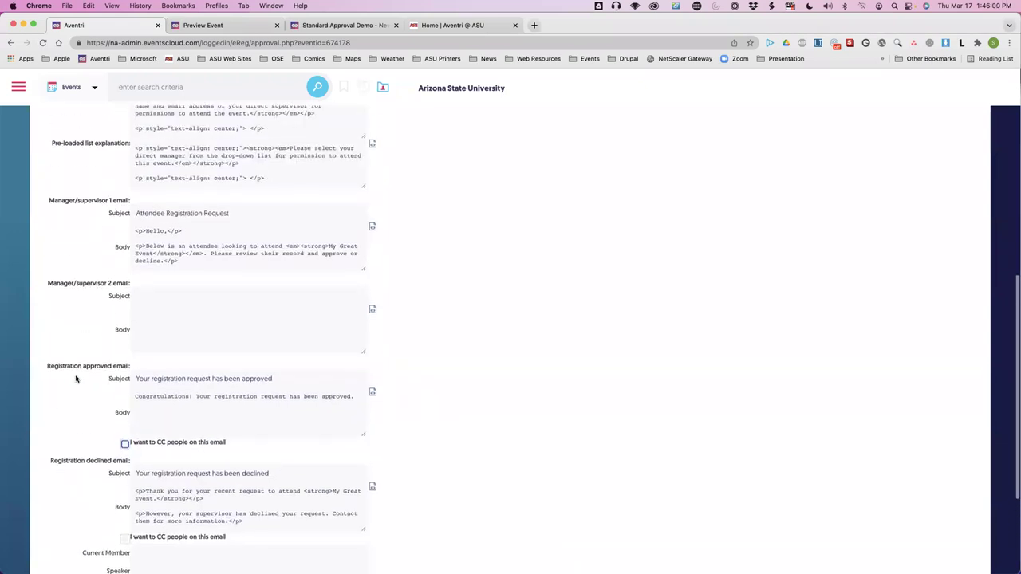
scroll(75, 376, "down", 4)
scroll(466, 408, "up", 10)
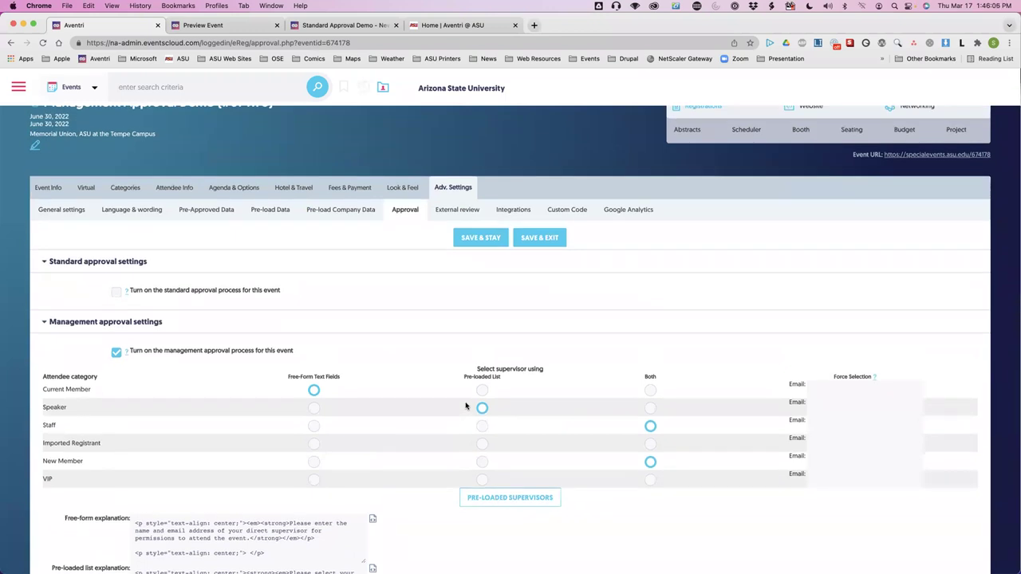
key("super+Tab")
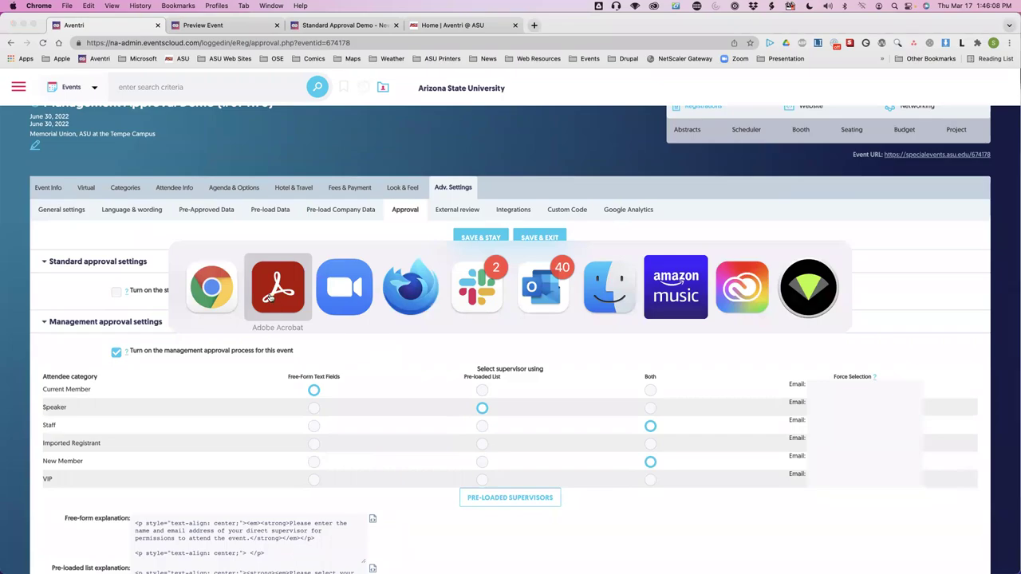
scroll(432, 412, "down", 5)
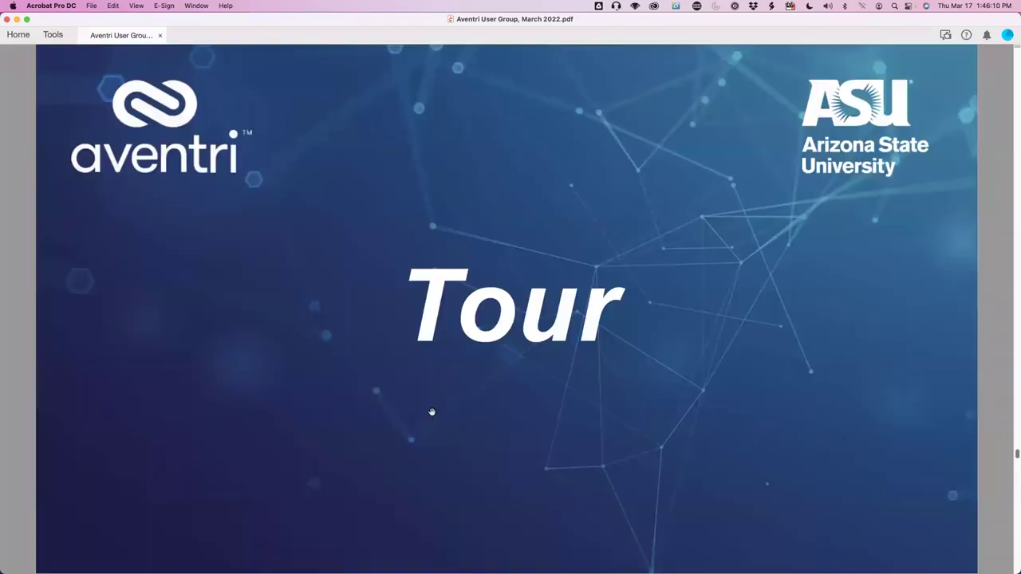
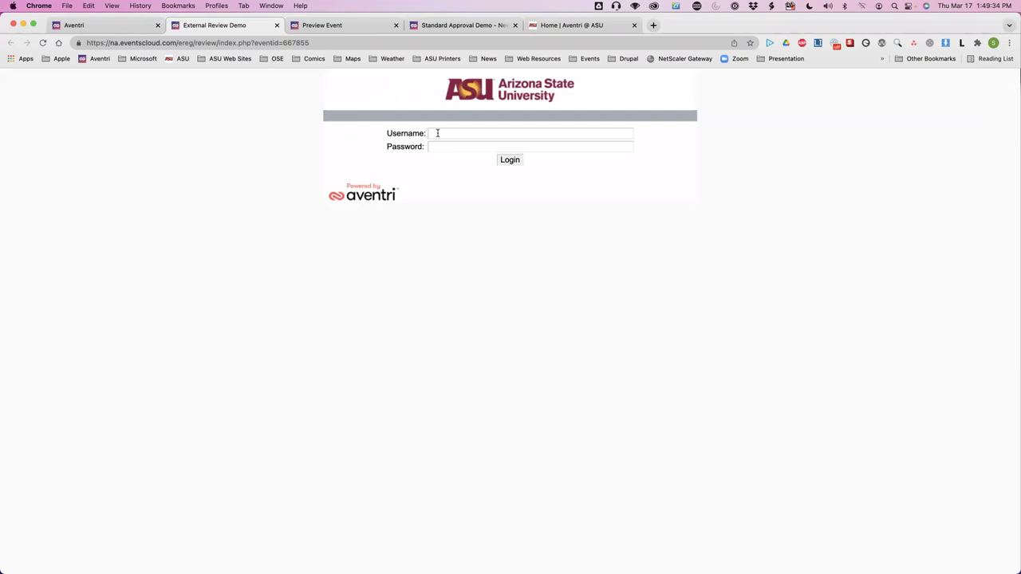
Log in to My Great Event's external review site with the reviewer's username and password.
key("Tab")
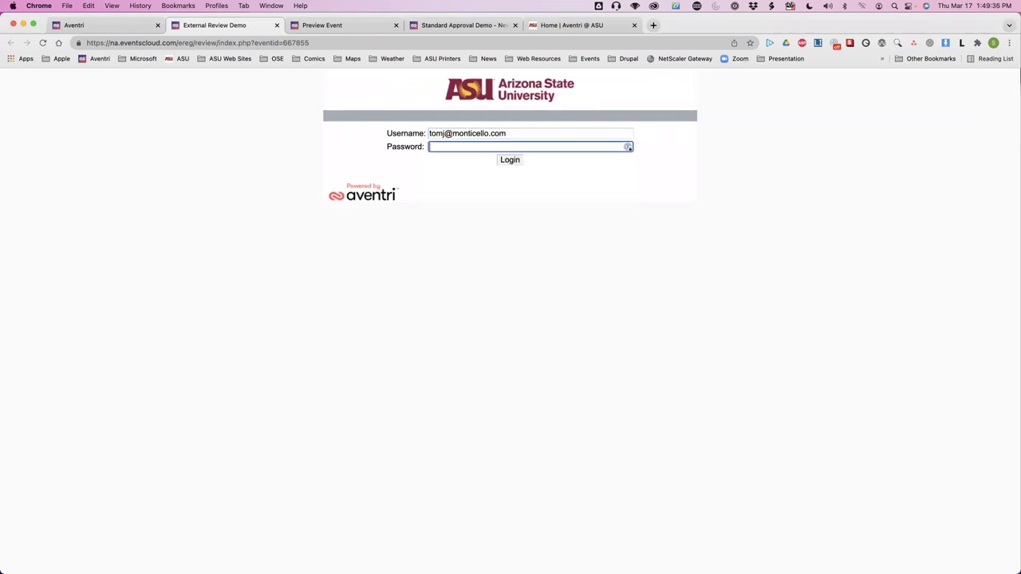
type("********")
left_click(511, 161)
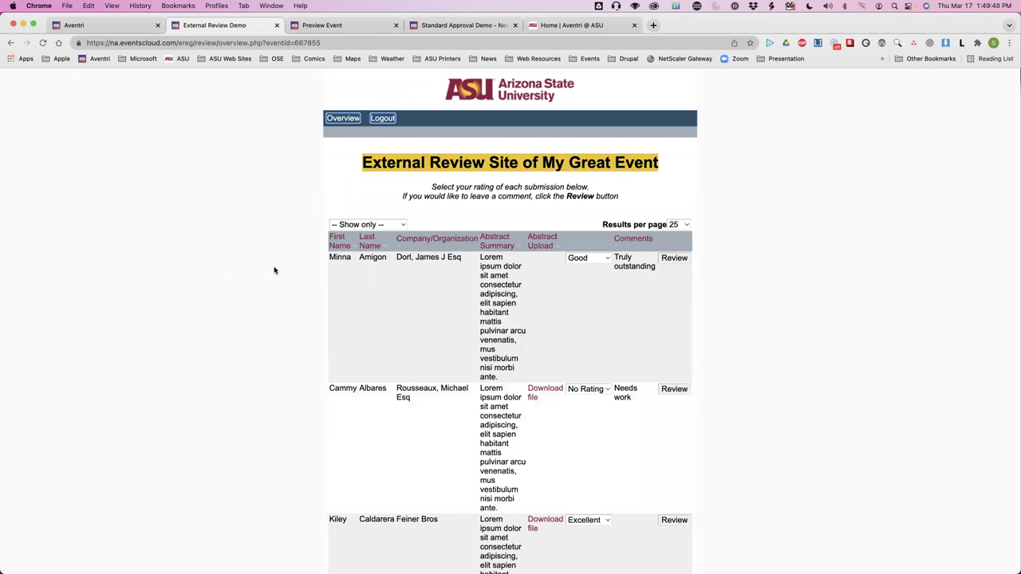
Check the Show only filter choices without changing the filter.
left_click(395, 225)
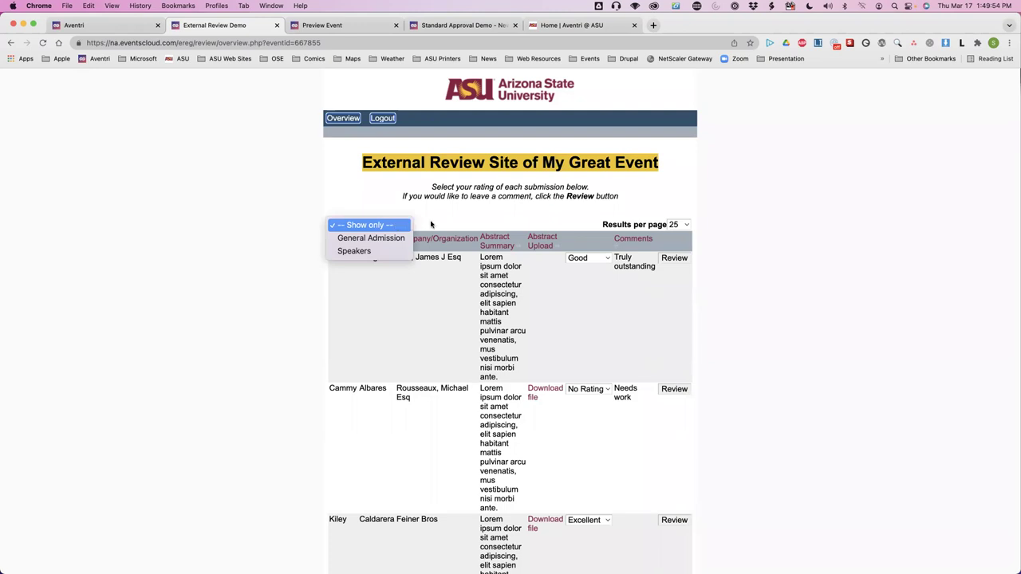
left_click(434, 225)
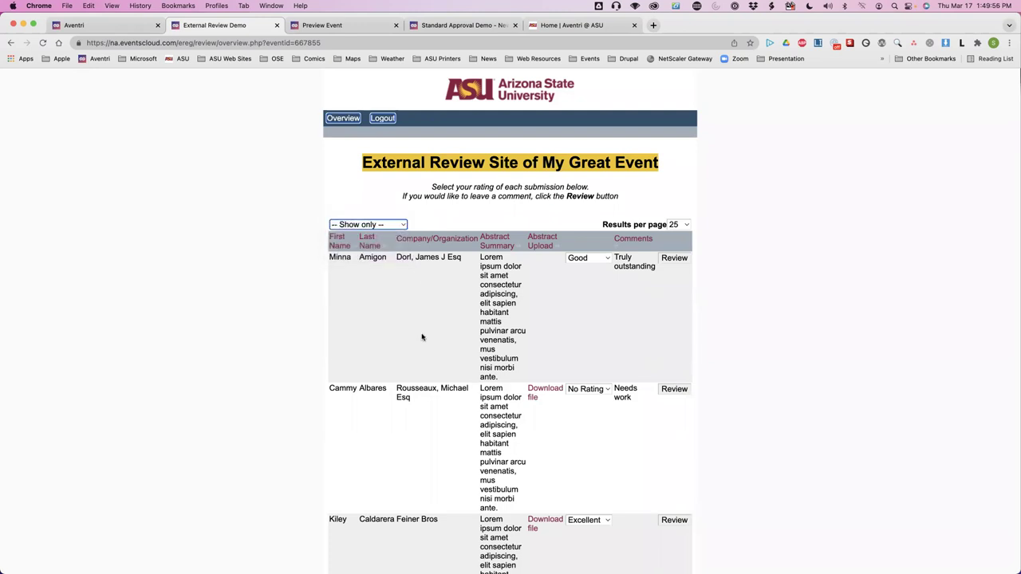
scroll(423, 337, "down", 1)
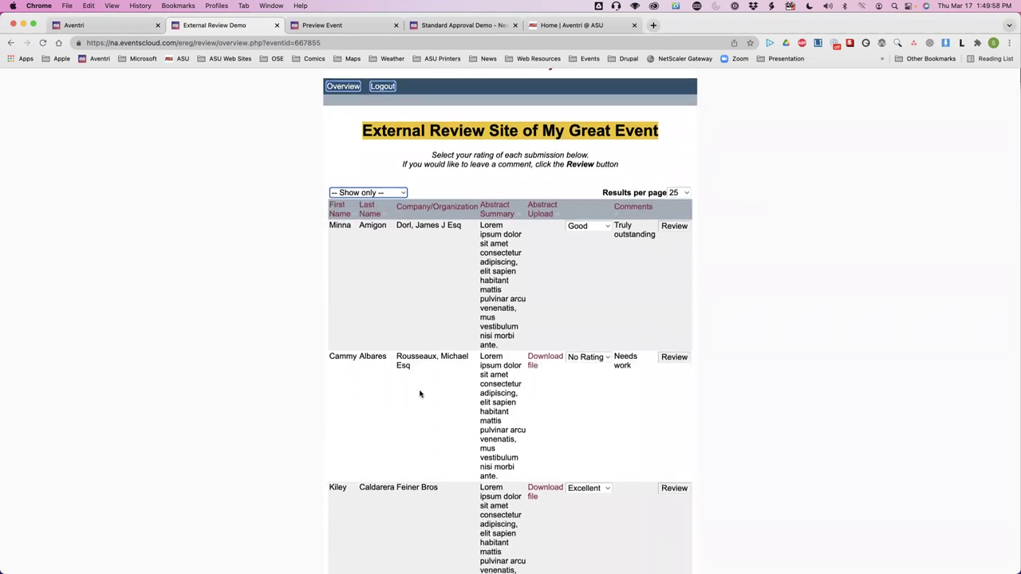
scroll(421, 394, "down", 1)
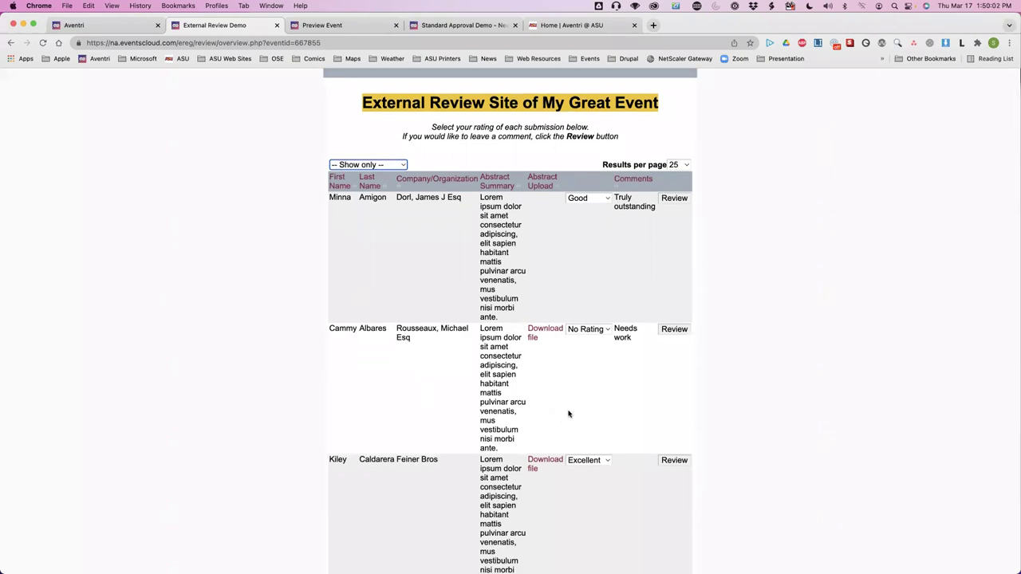
Rate the second submission, commented 'Needs work', as Good.
left_click(595, 331)
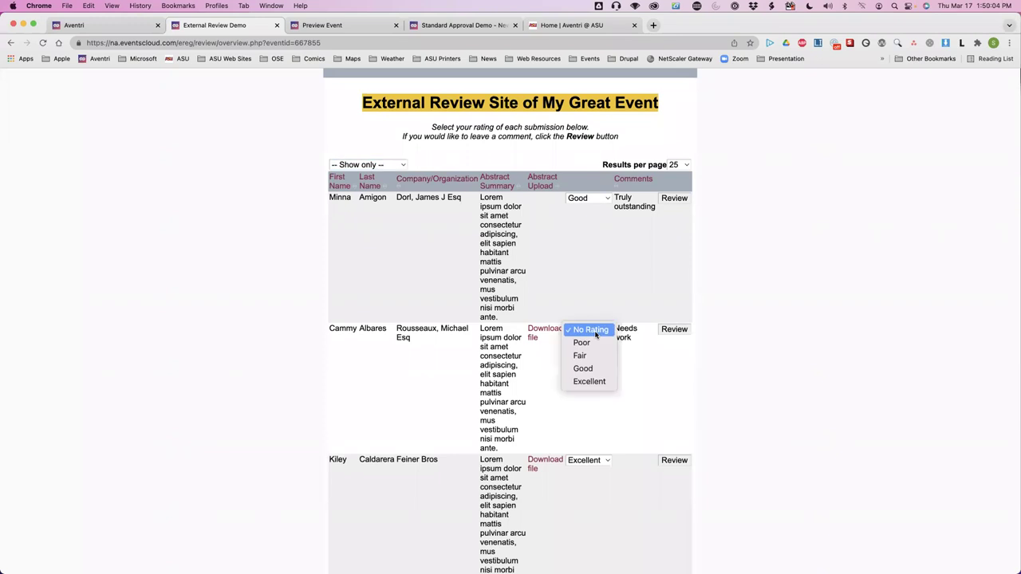
left_click(587, 369)
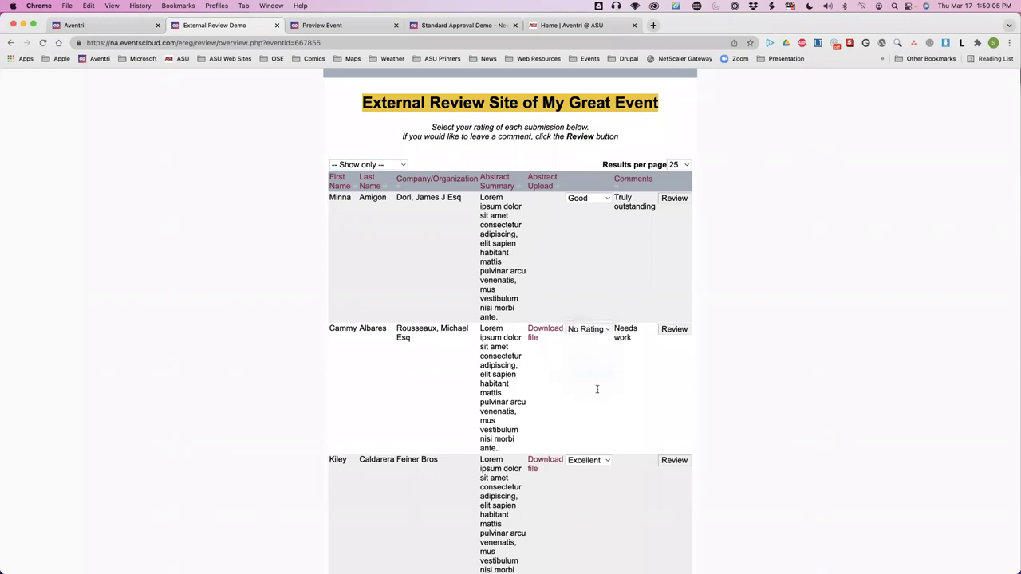
scroll(589, 396, "down", 5)
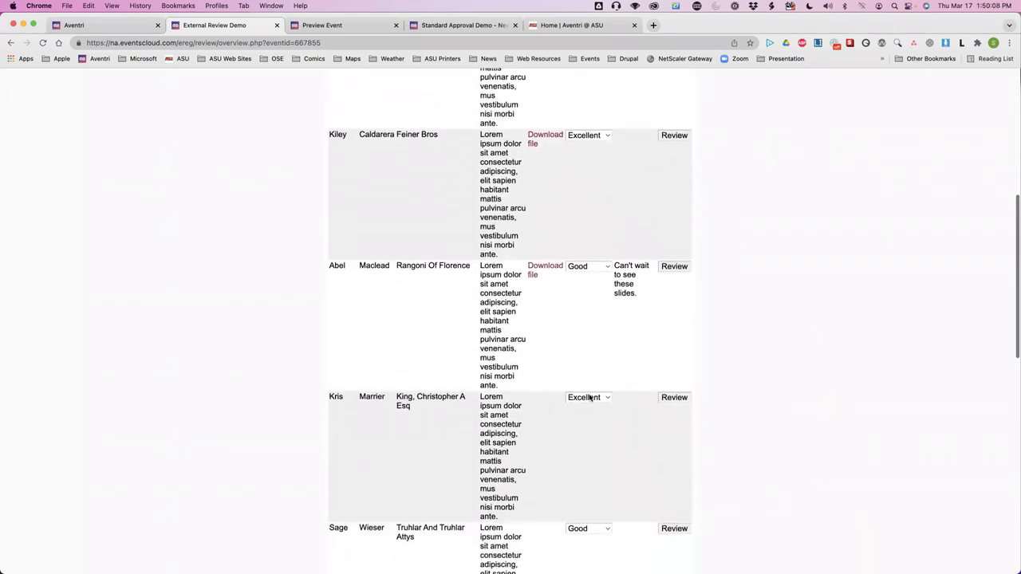
scroll(589, 397, "up", 6)
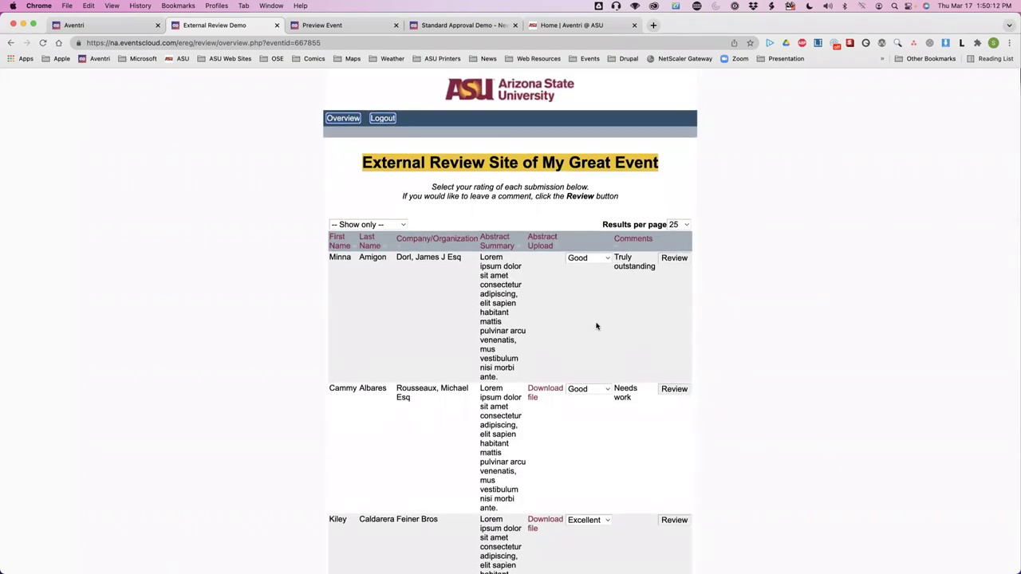
left_click(671, 260)
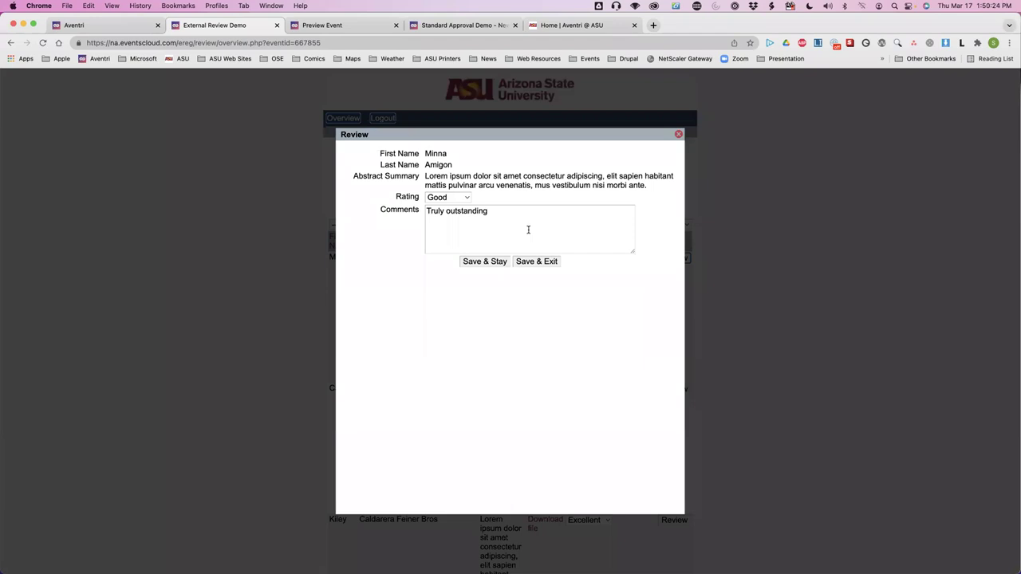
scroll(528, 229, "down", 1)
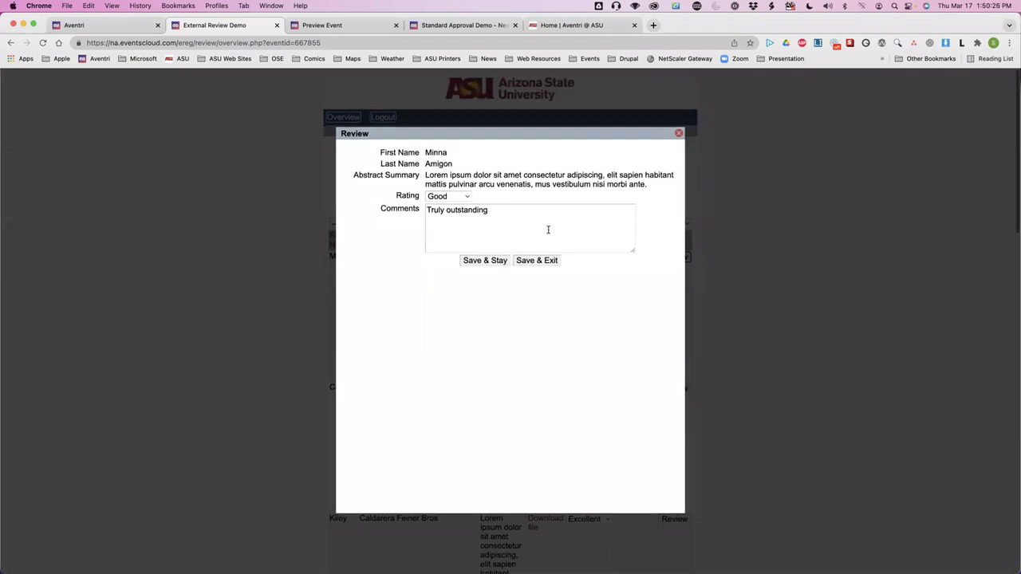
left_click(534, 258)
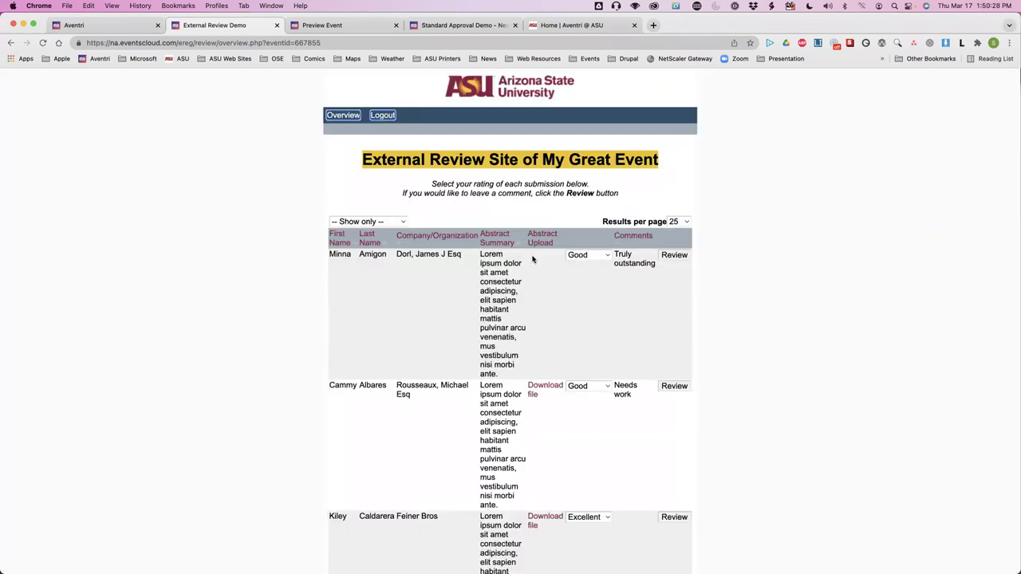
scroll(426, 383, "down", 5)
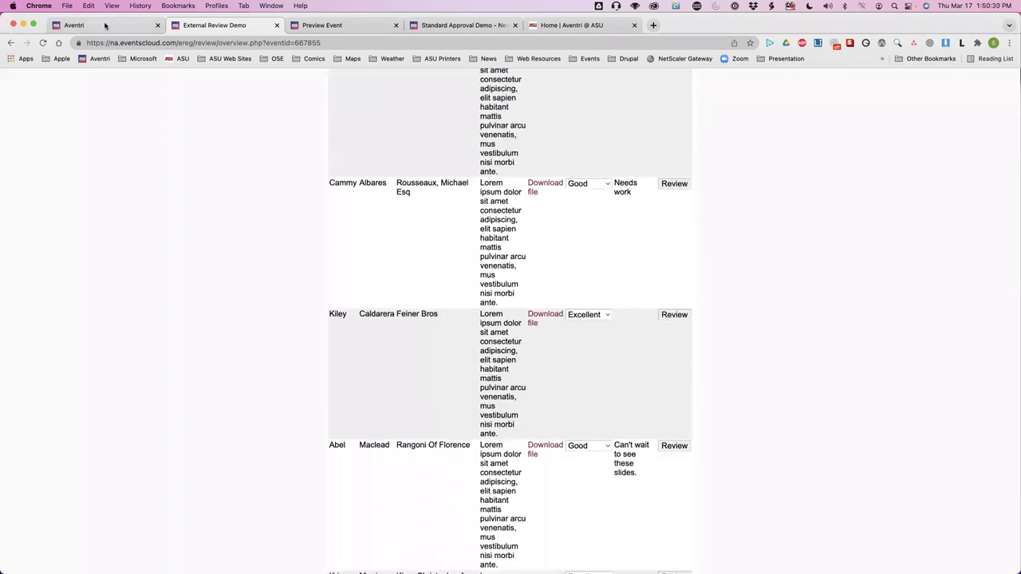
Return to the External review settings and leave the third reviewer's username unchanged.
left_click(104, 25)
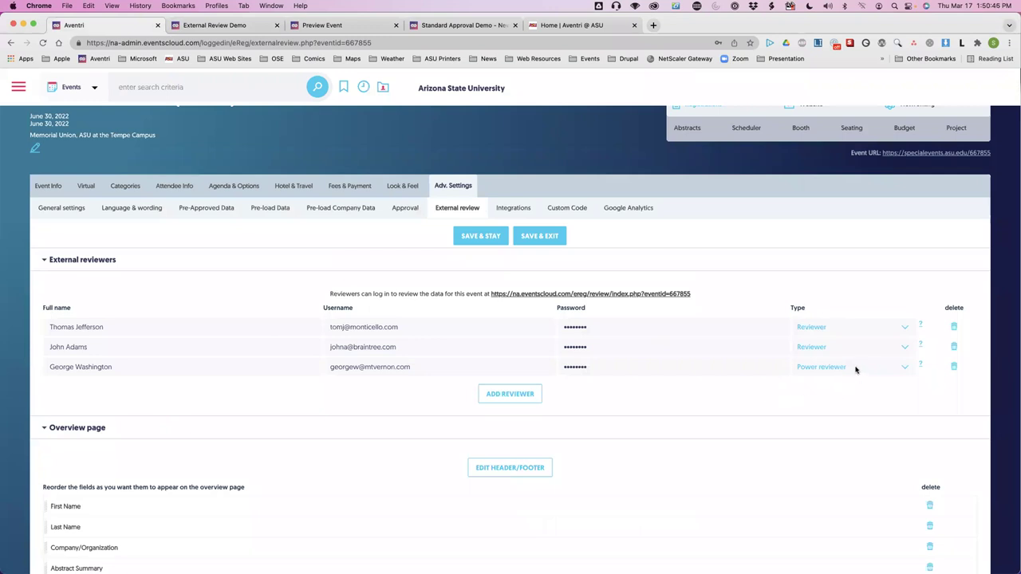
left_click(436, 367)
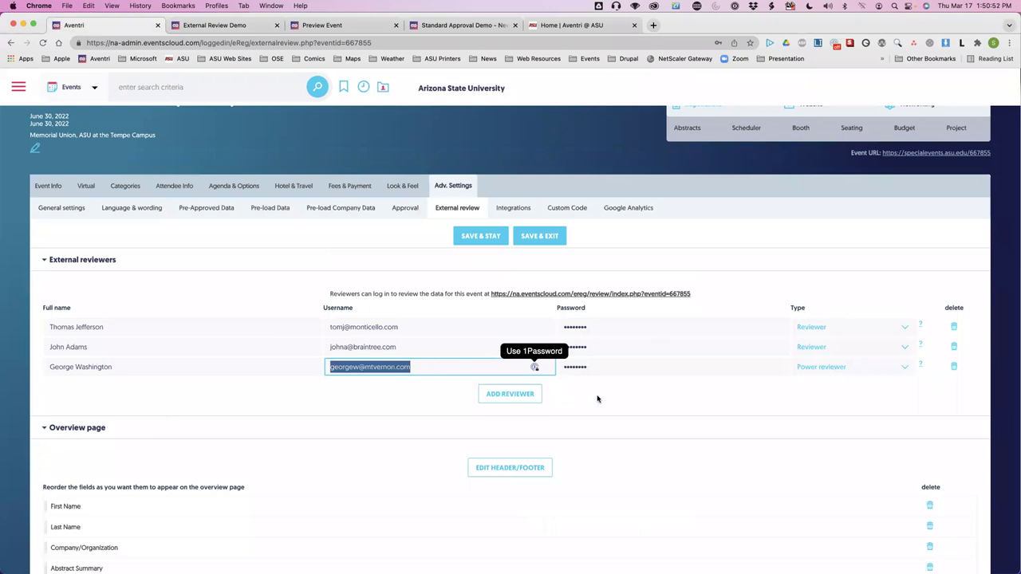
left_click(597, 399)
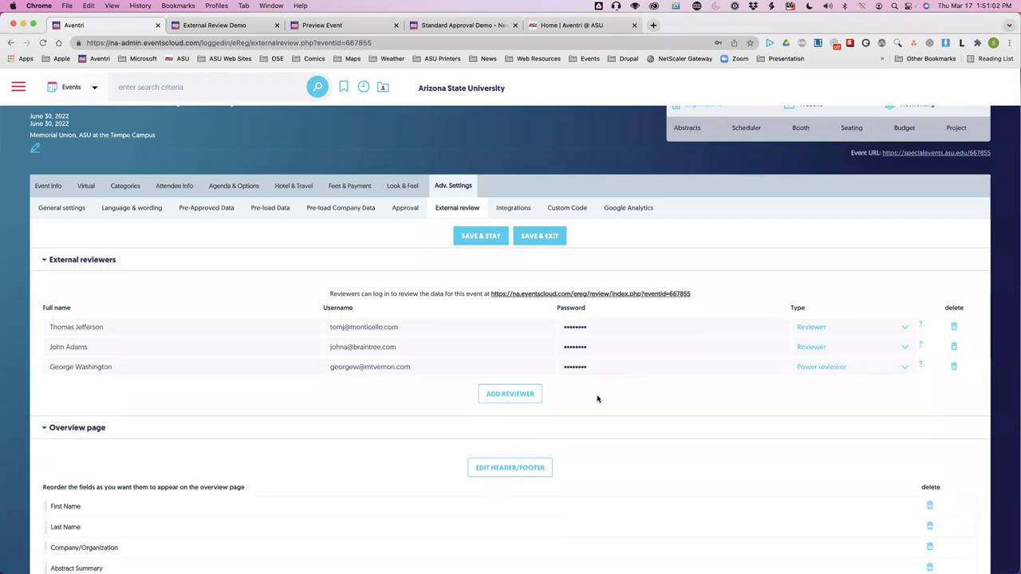
Add a blank fourth reviewer of type Reviewer below the existing three.
scroll(804, 371, "up", 5)
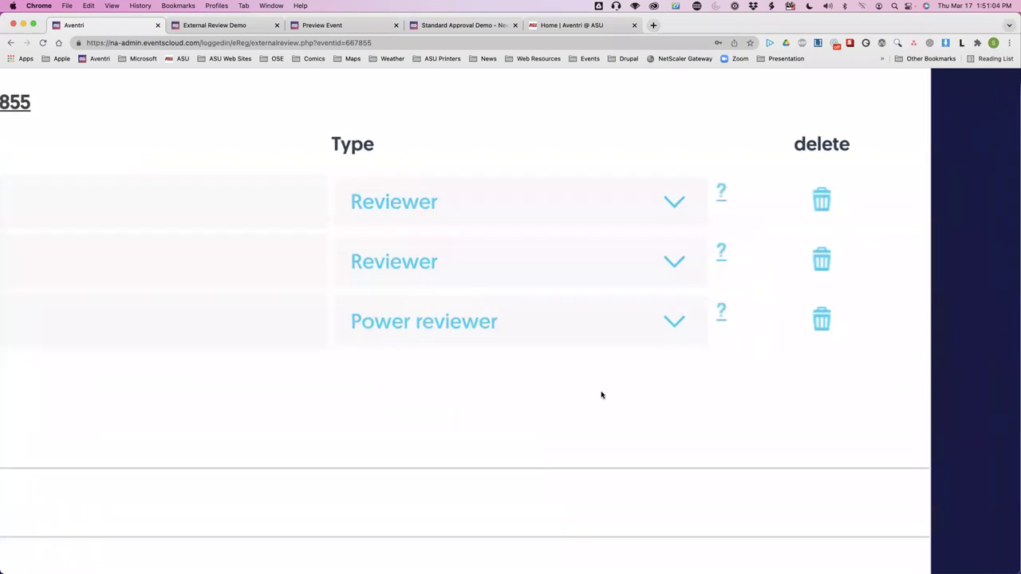
scroll(594, 393, "down", 5)
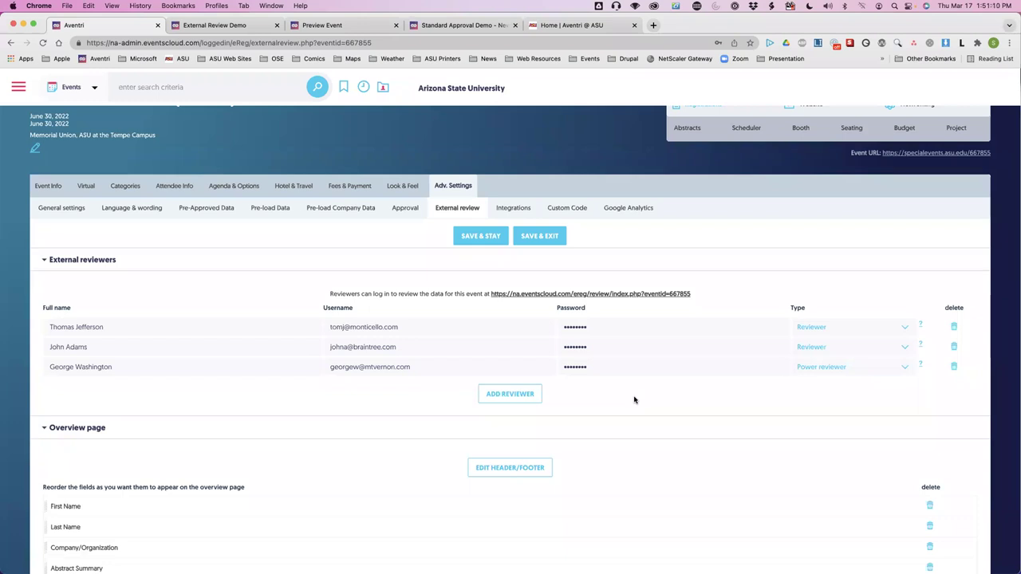
left_click(511, 394)
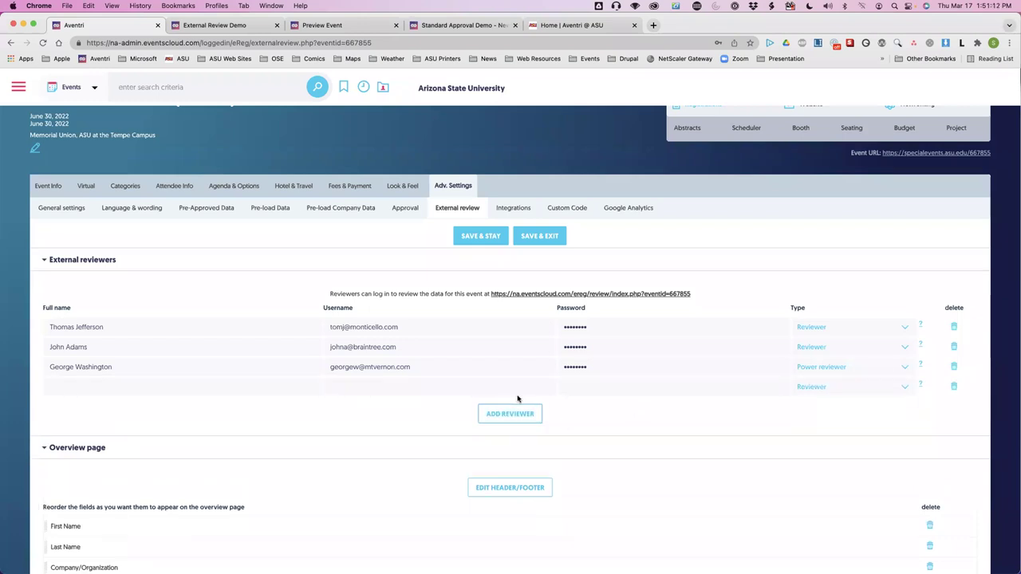
scroll(781, 386, "up", 1)
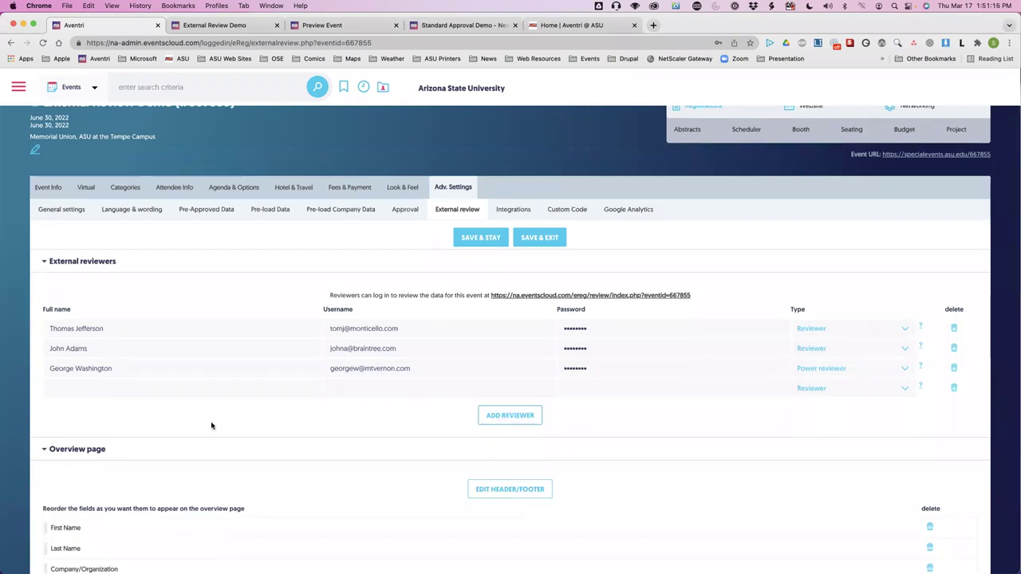
scroll(212, 423, "down", 5)
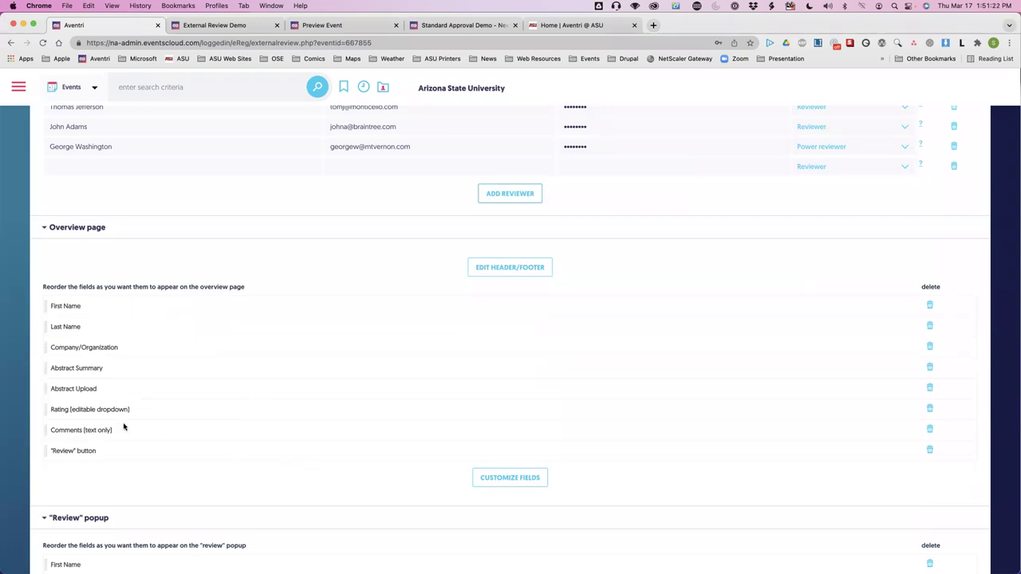
Review and save the overview page's checked fields, then bring up its header/footer editor.
left_click(523, 477)
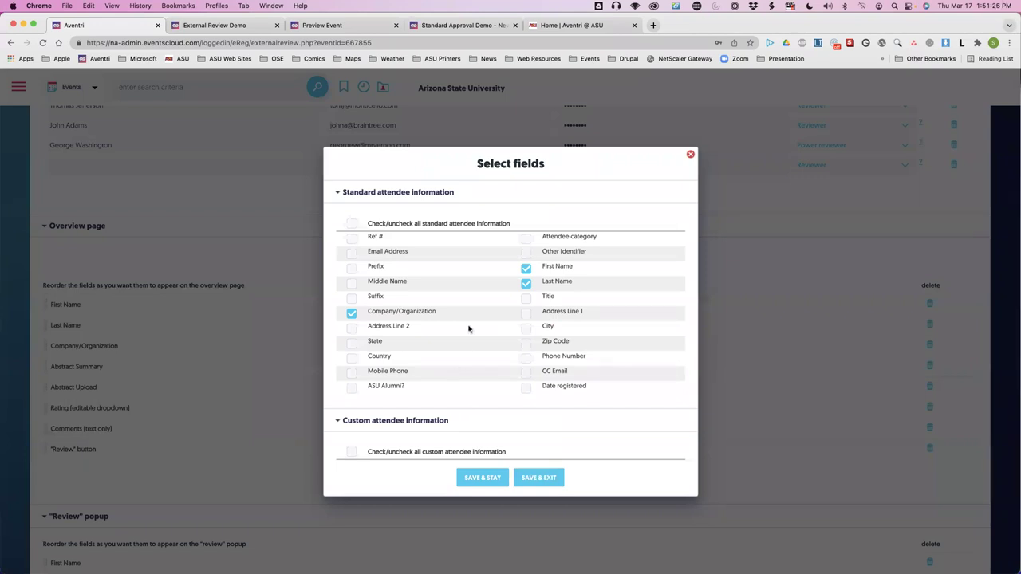
scroll(469, 328, "down", 3)
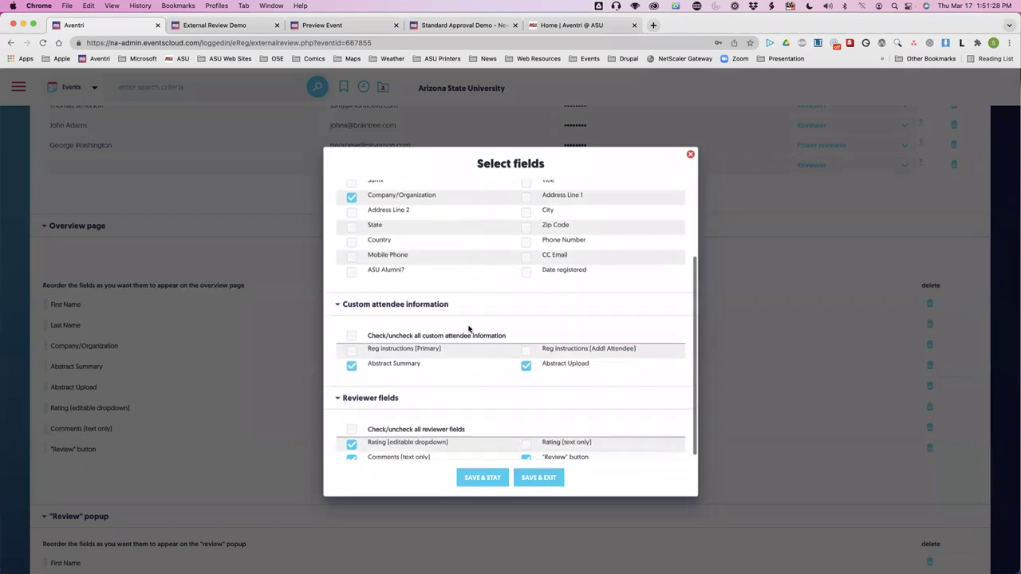
scroll(470, 329, "down", 2)
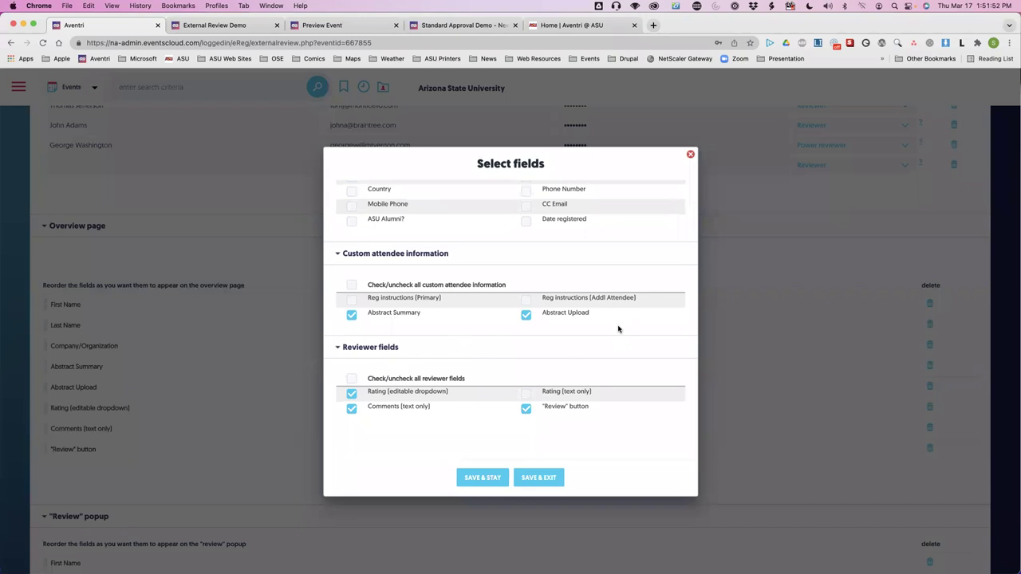
scroll(617, 329, "up", 2)
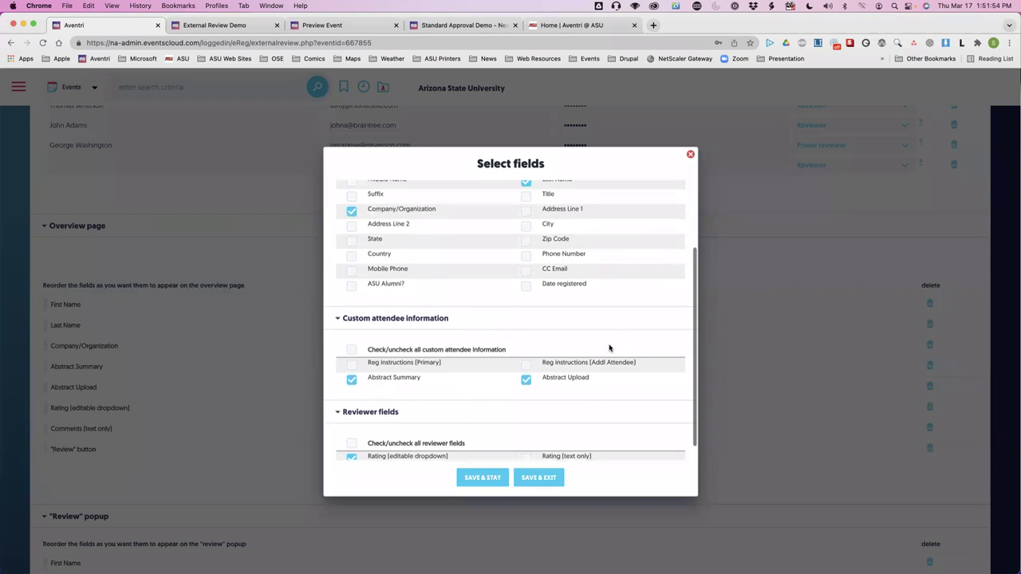
left_click(540, 479)
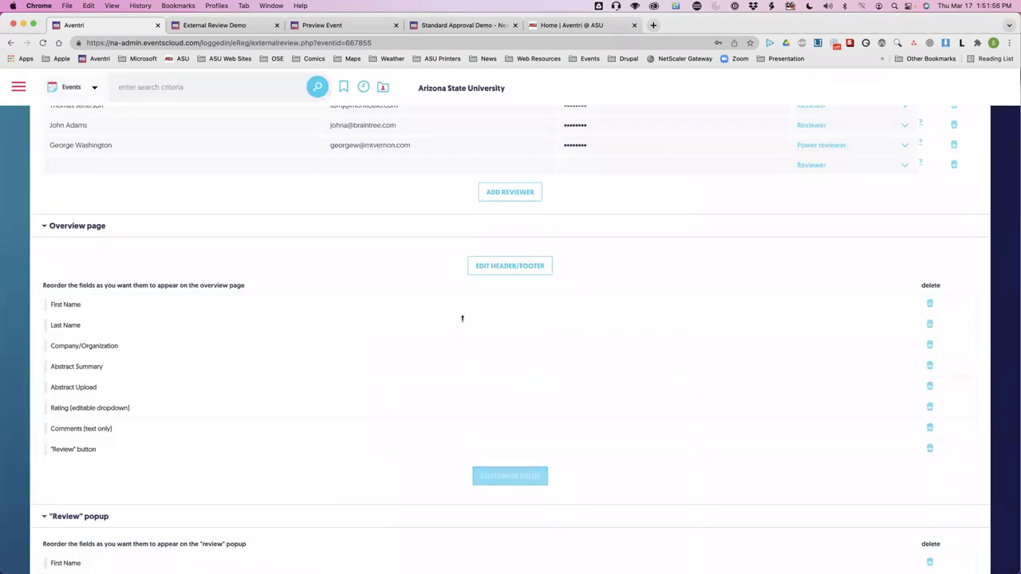
left_click(507, 268)
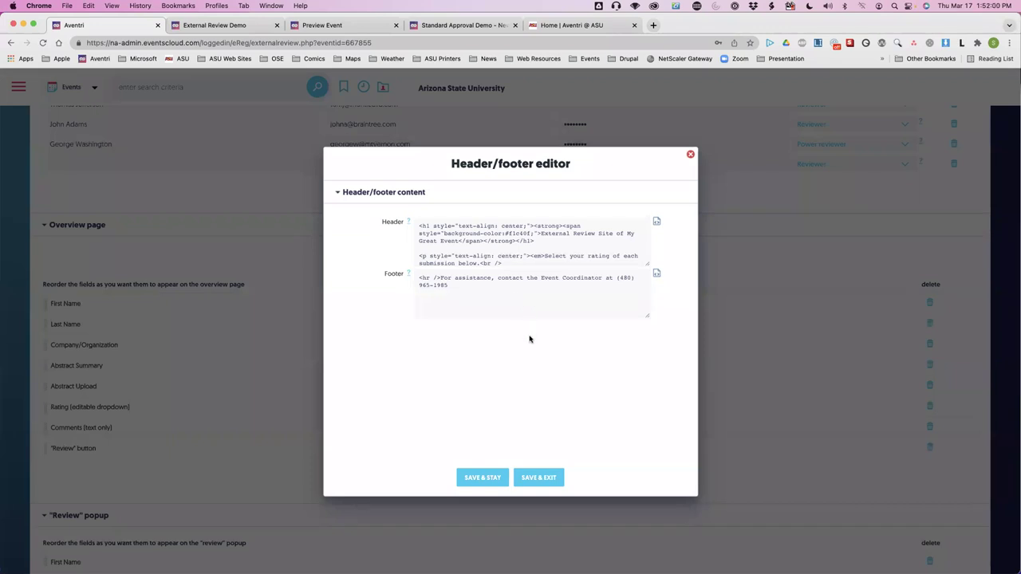
Compare the header with the External Review Demo site, then close the editor unchanged.
left_click(245, 30)
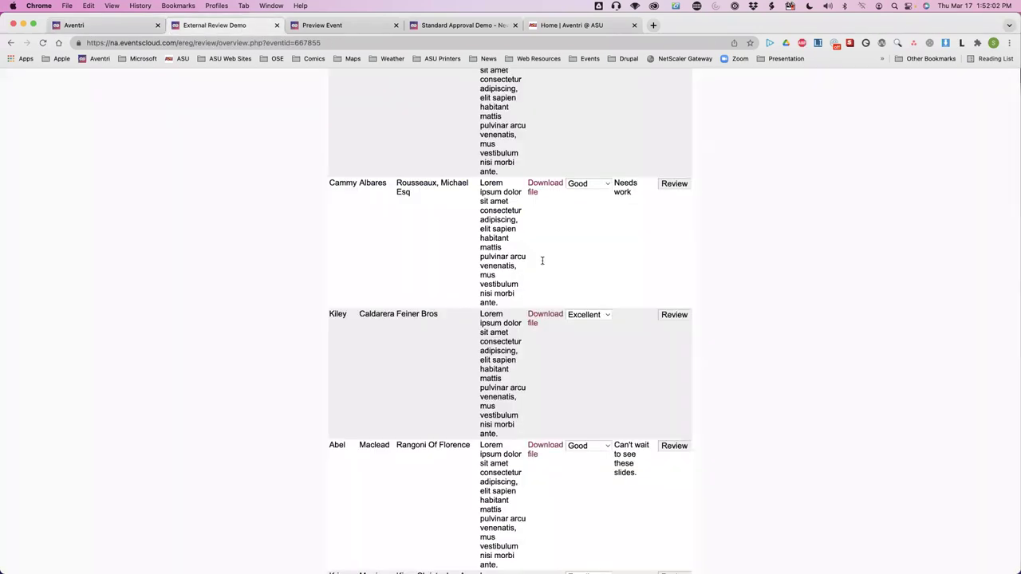
scroll(543, 261, "up", 5)
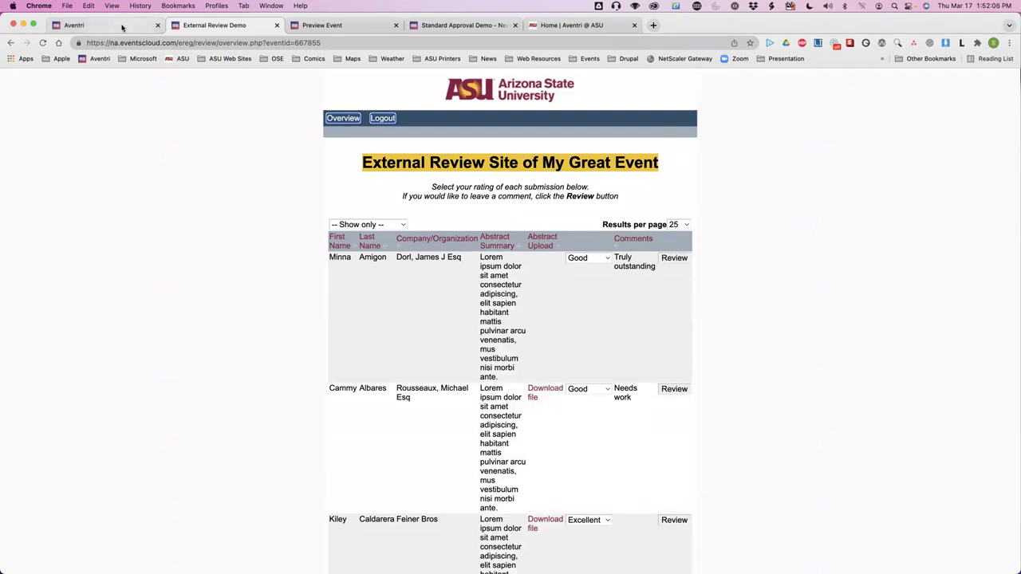
left_click(122, 28)
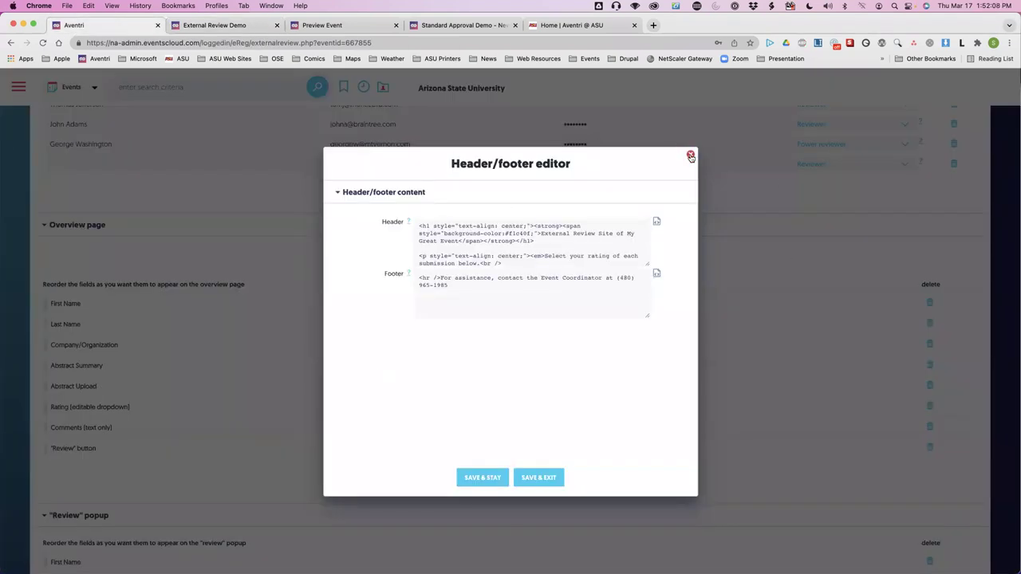
left_click(691, 152)
scroll(295, 350, "down", 6)
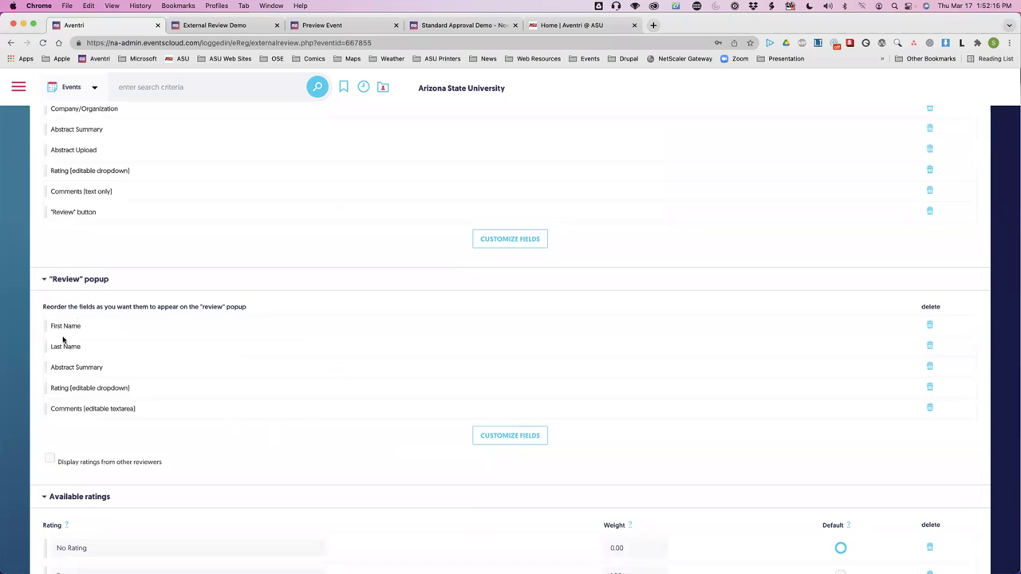
left_click(490, 434)
scroll(218, 444, "down", 3)
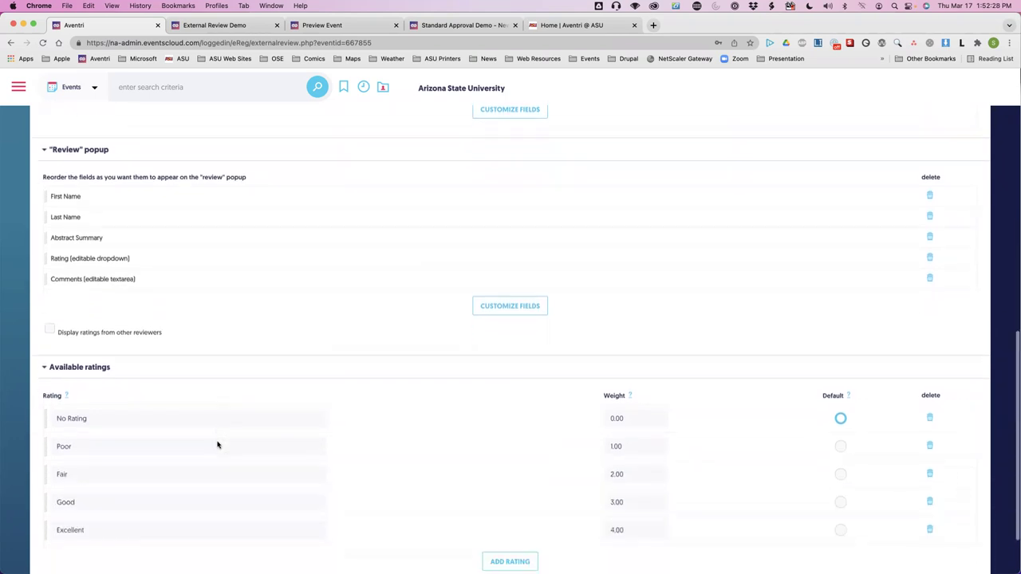
scroll(217, 445, "down", 2)
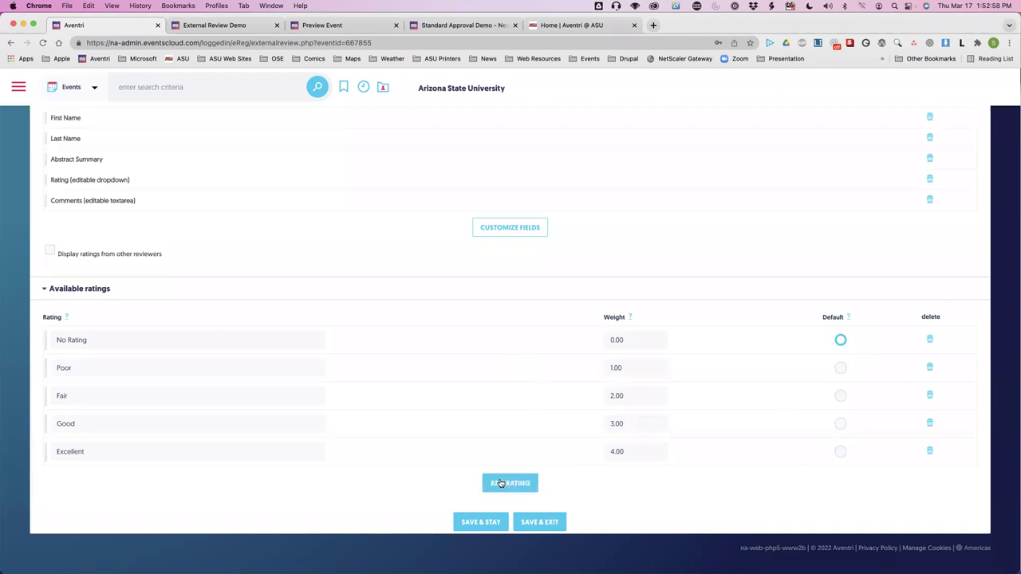
scroll(501, 484, "up", 15)
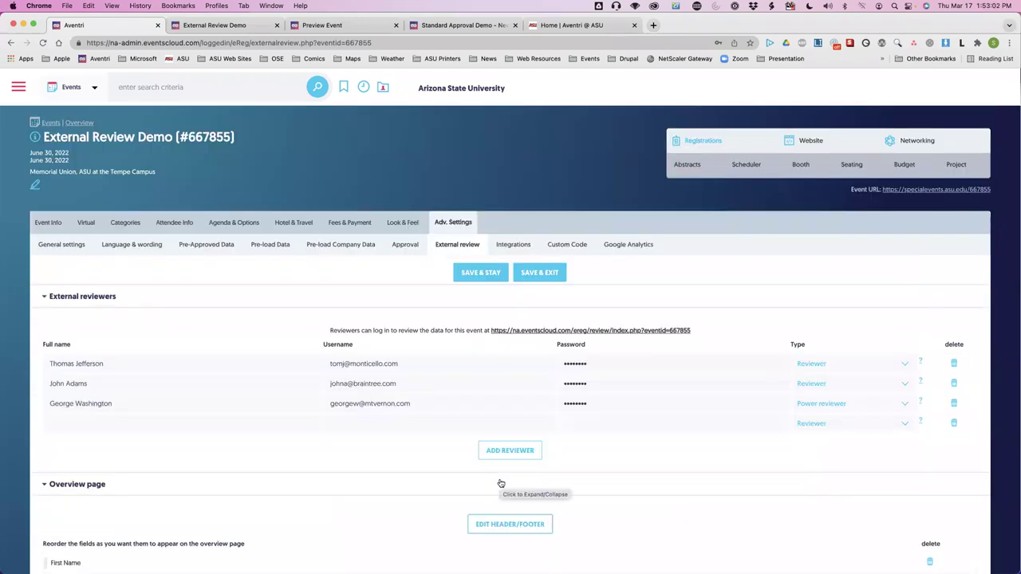
Bring up the Aventri User Group PDF and advance past Questions? to the Abstracts module slide.
key("super+Tab")
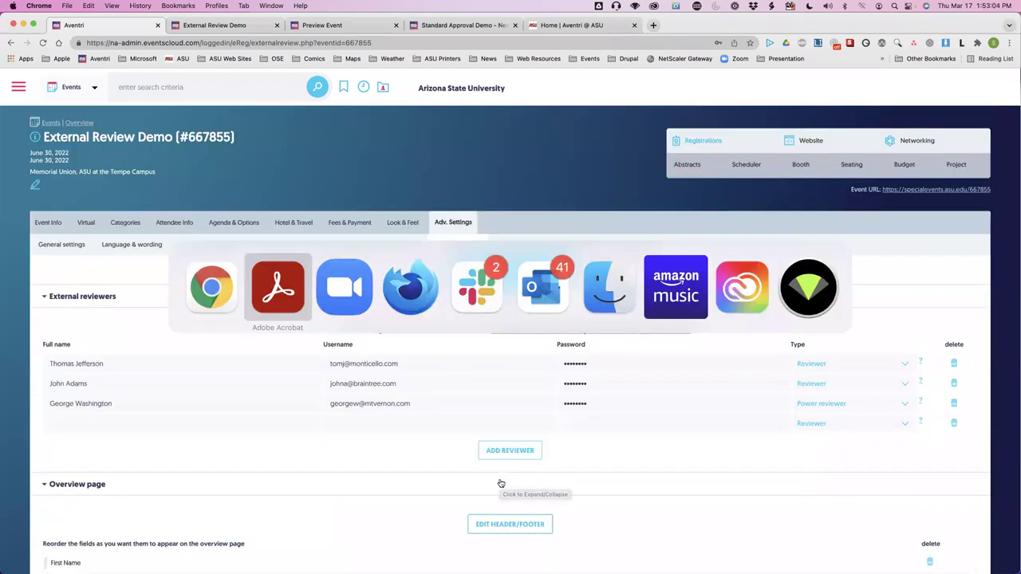
scroll(665, 459, "down", 2)
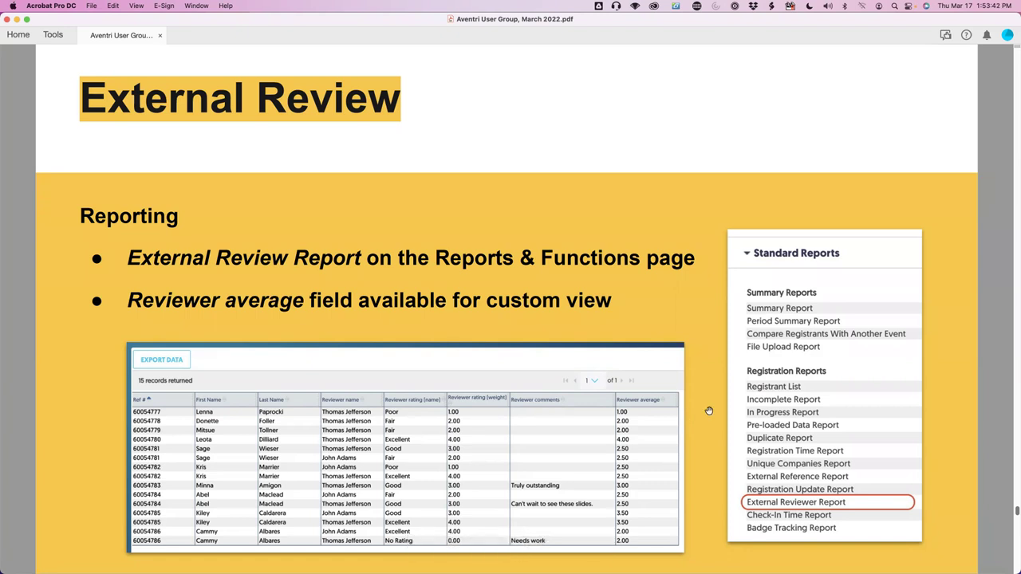
key("Right")
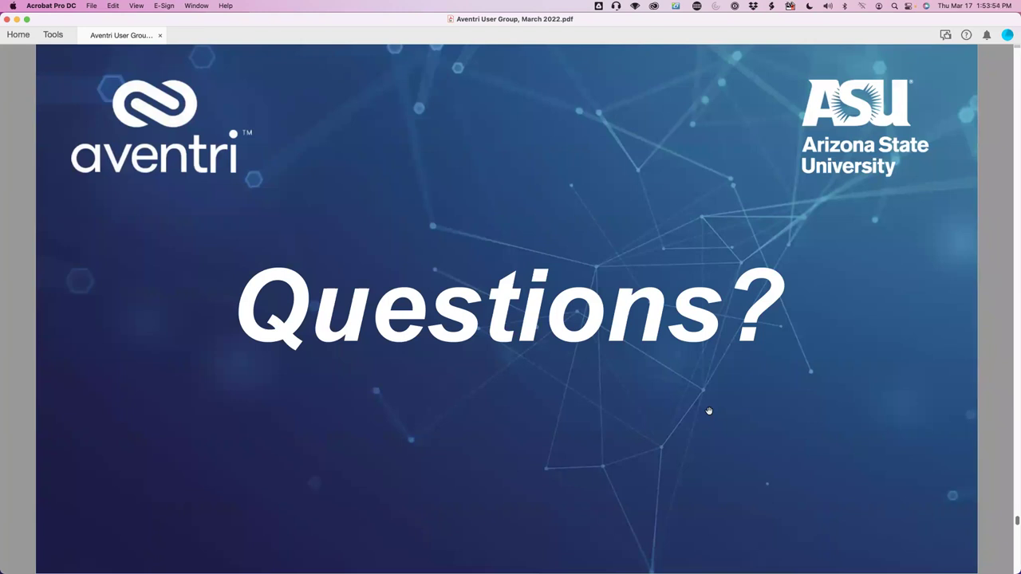
scroll(710, 411, "down", 3)
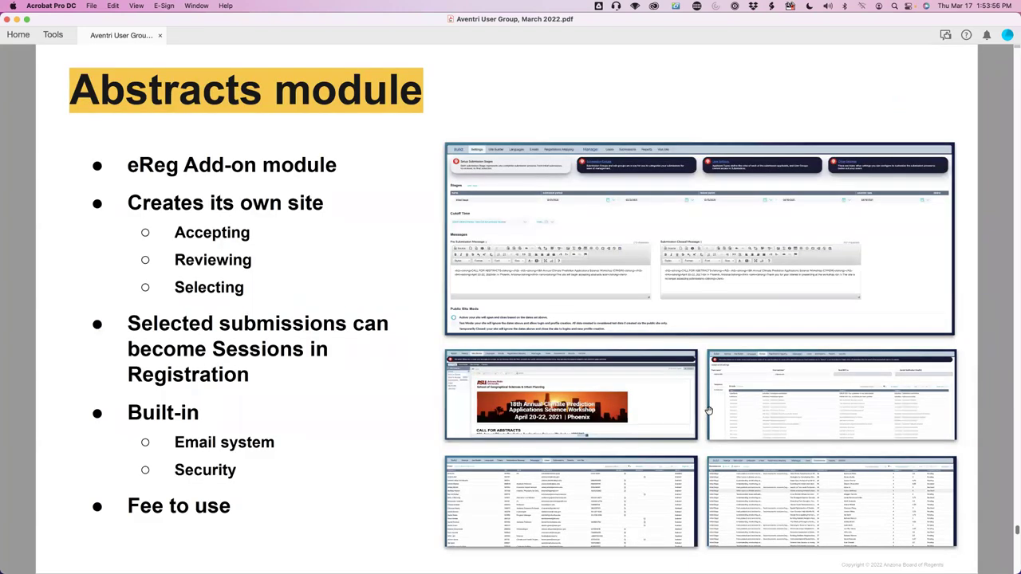